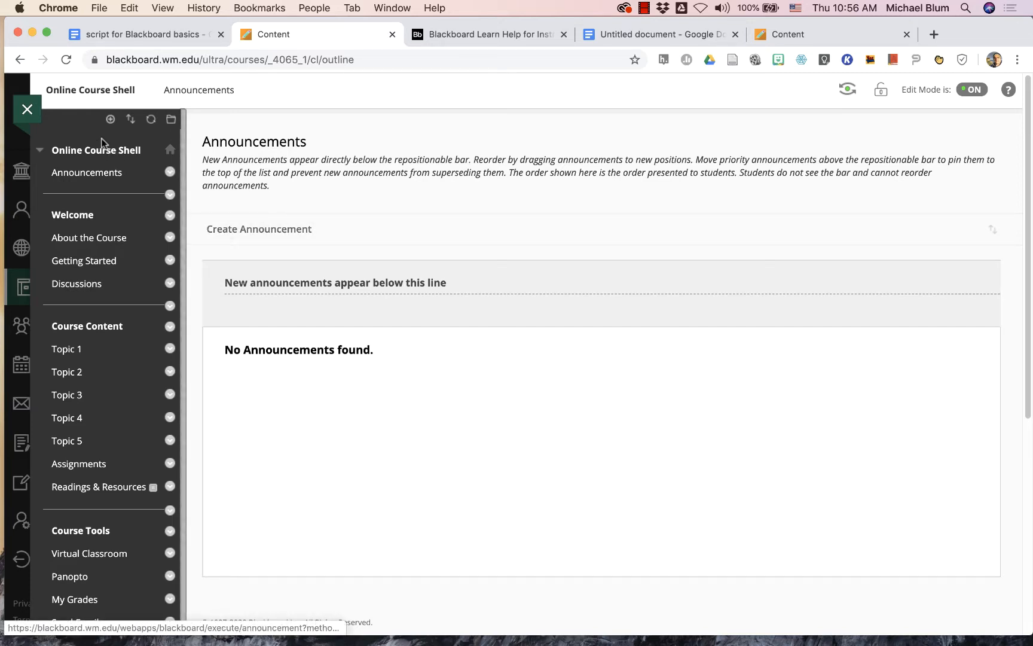
- Add a content area named Module 1 to the course menu and make it available to users
click(110, 119)
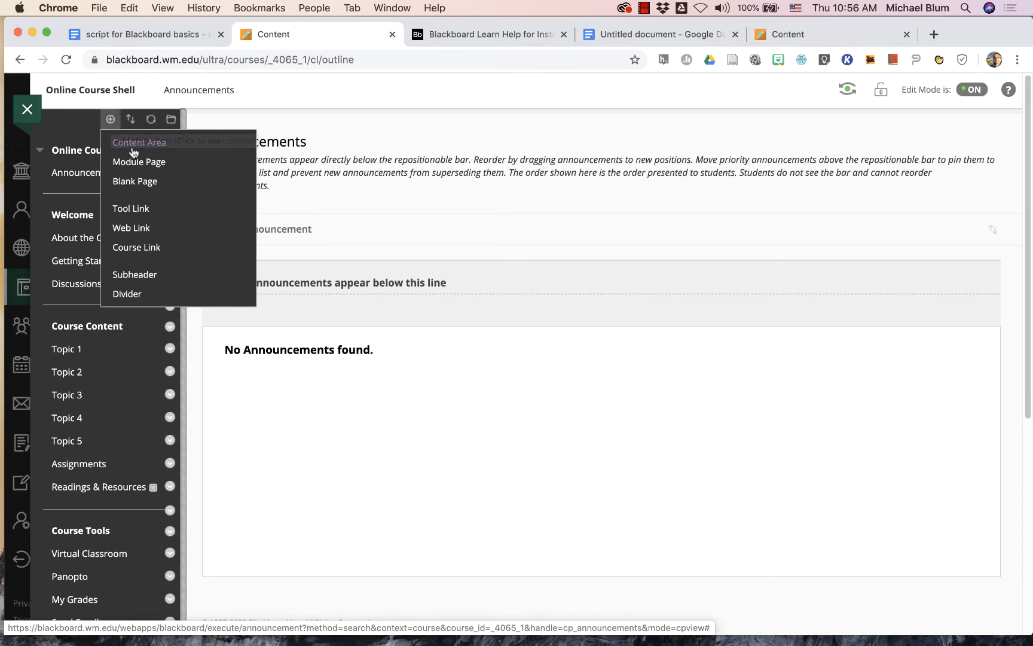
click(127, 144)
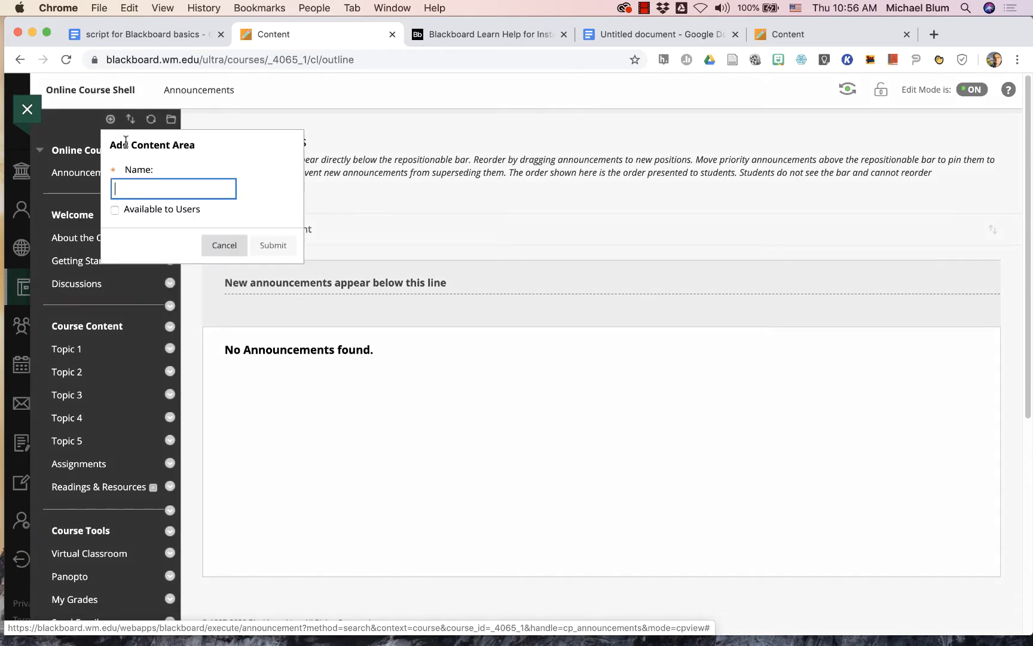
text(Mo)
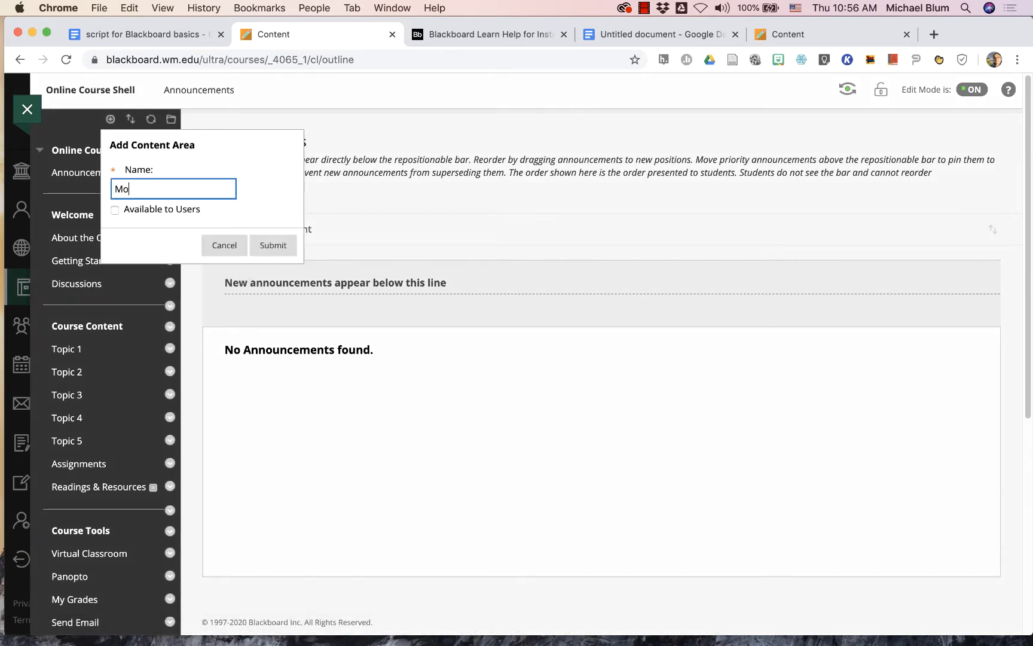
text(dule 1)
click(115, 209)
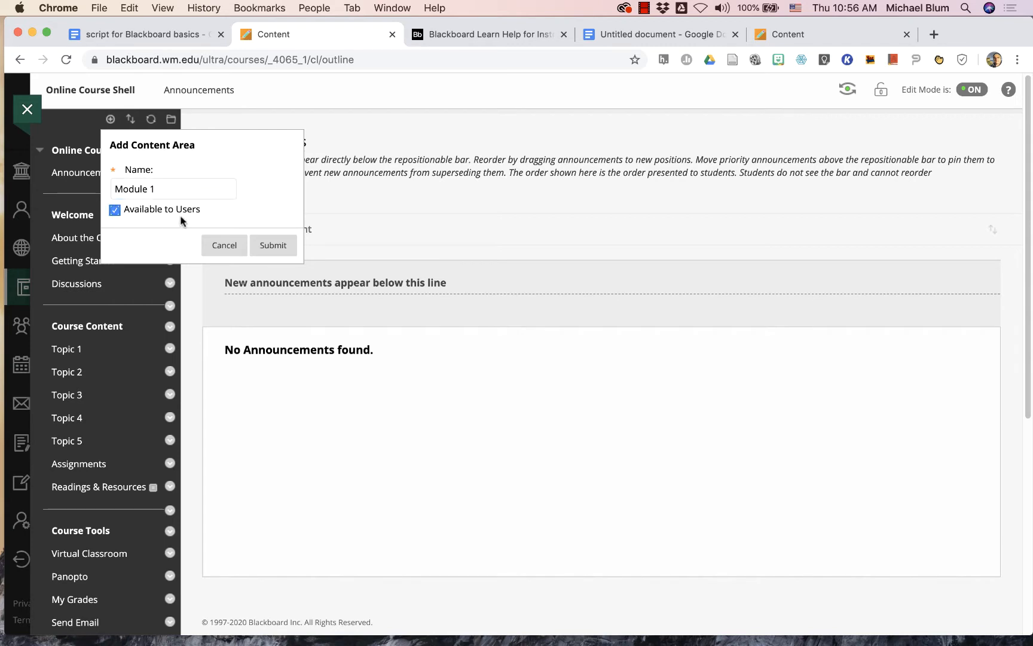
click(266, 244)
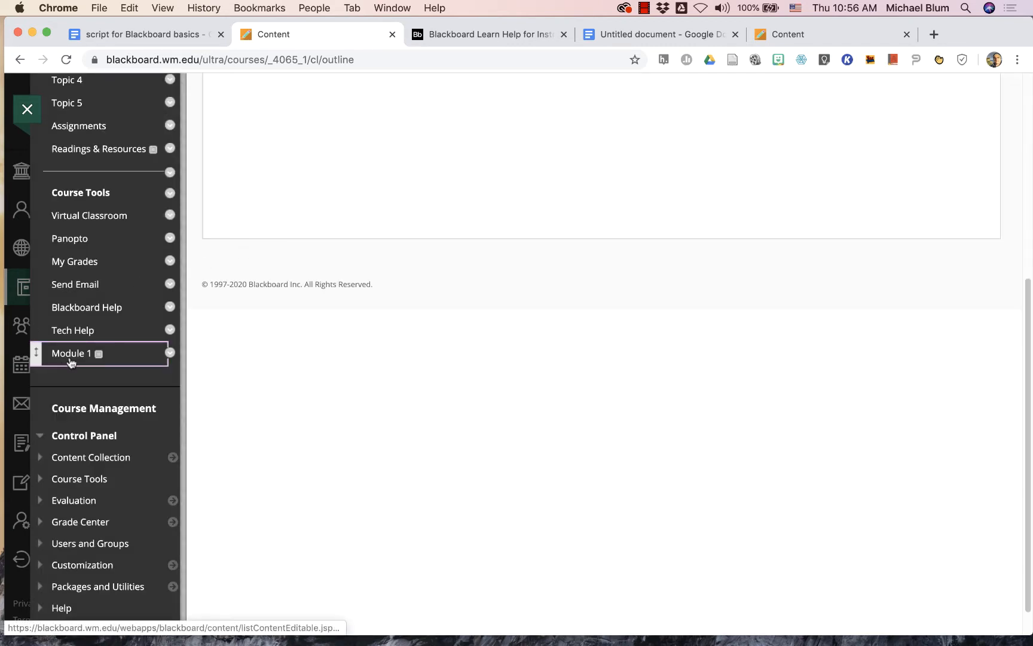
- Move Module 1 in the course menu to directly under the Course Content heading, above Topic 1
drag(36, 356, 36, 139)
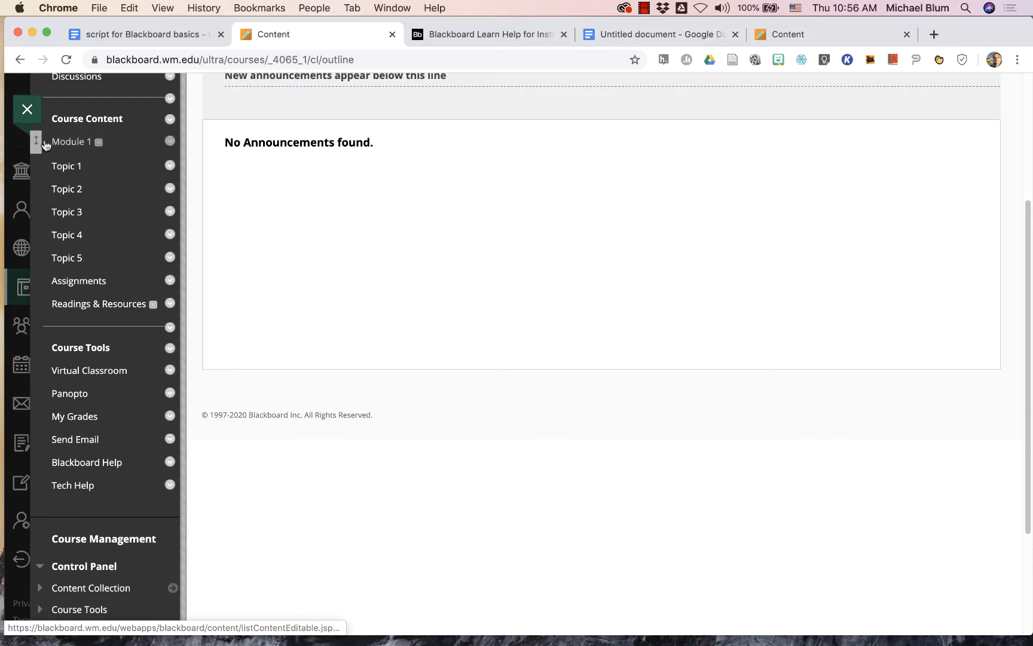
scroll(84, 211, up, 5)
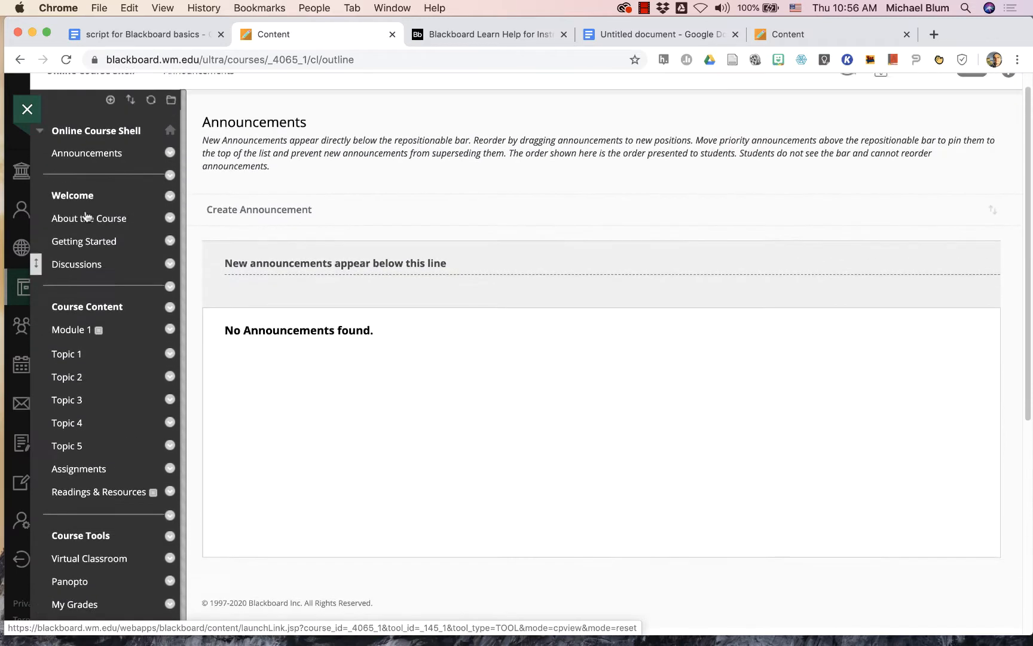
scroll(85, 216, up, 1)
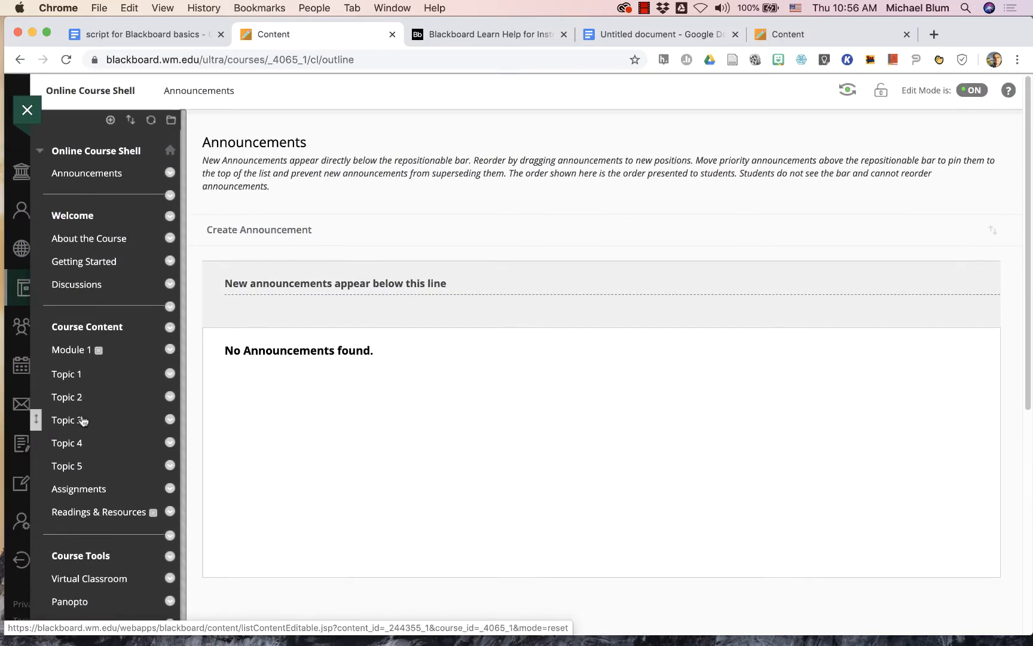
- Start a new content item in Module 1 and name it Week 1 Outline
click(70, 351)
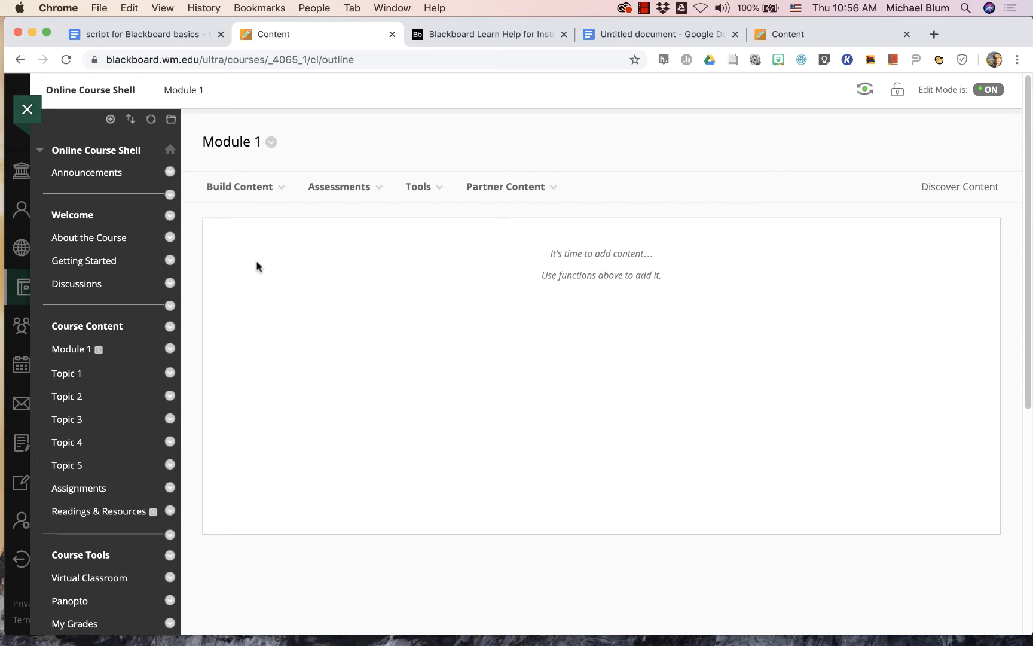
click(251, 190)
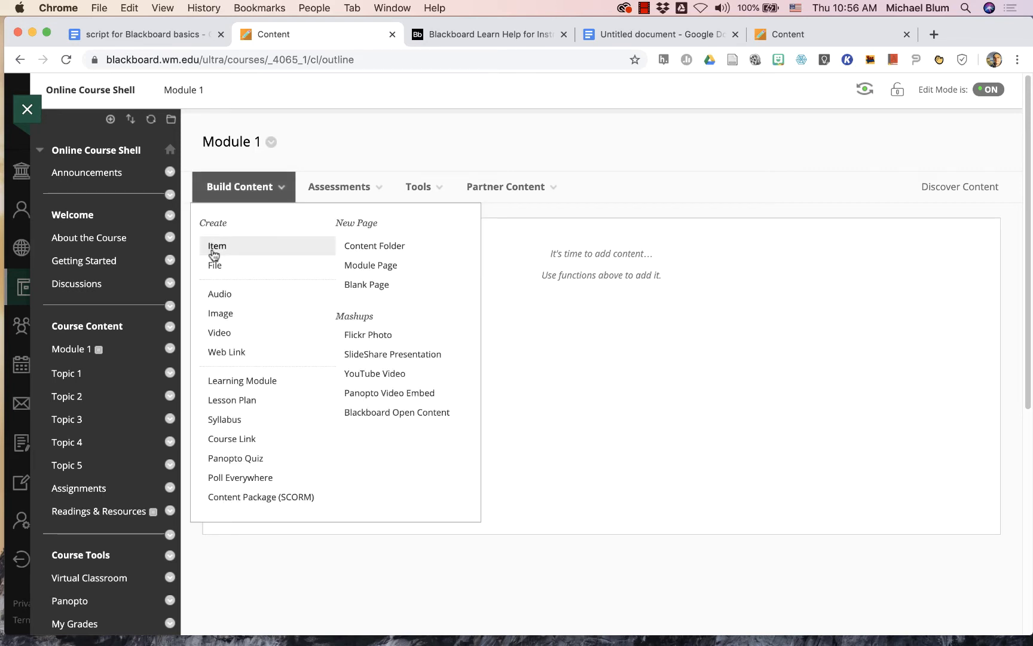
click(217, 248)
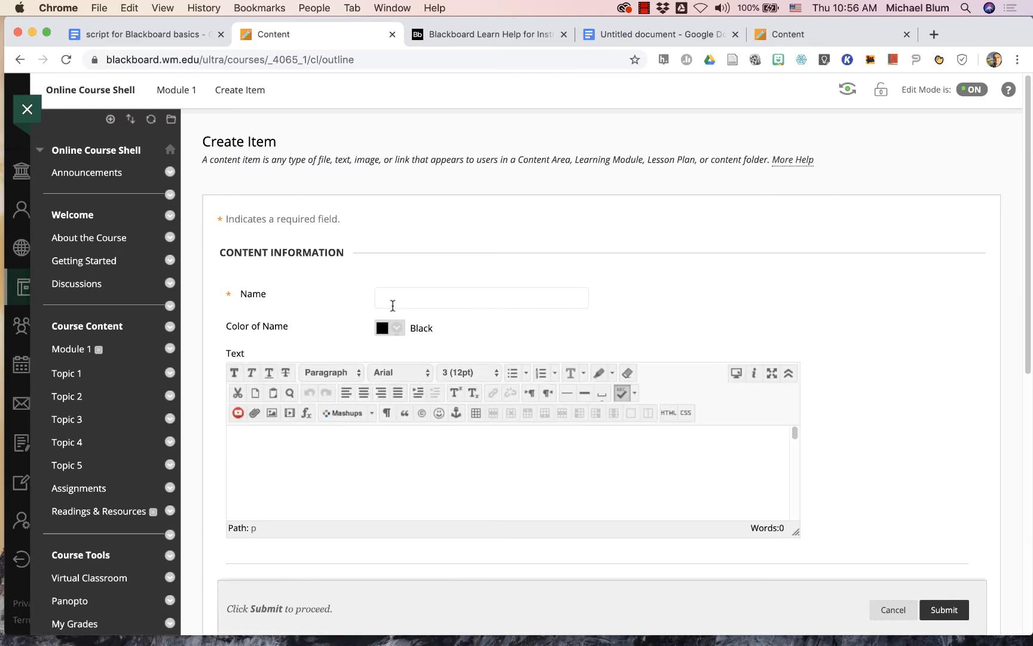
text(Wee)
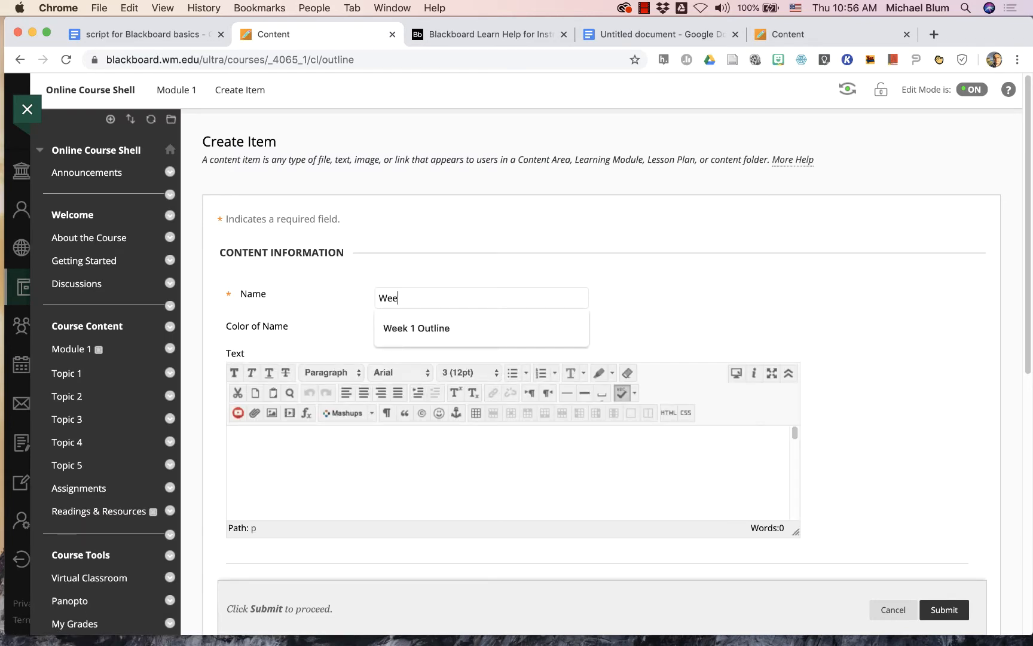
text(k 1 Outl)
click(390, 315)
- Paste the copied weekly outline into the item's text, enlarge the text editor and submit the item
click(323, 458)
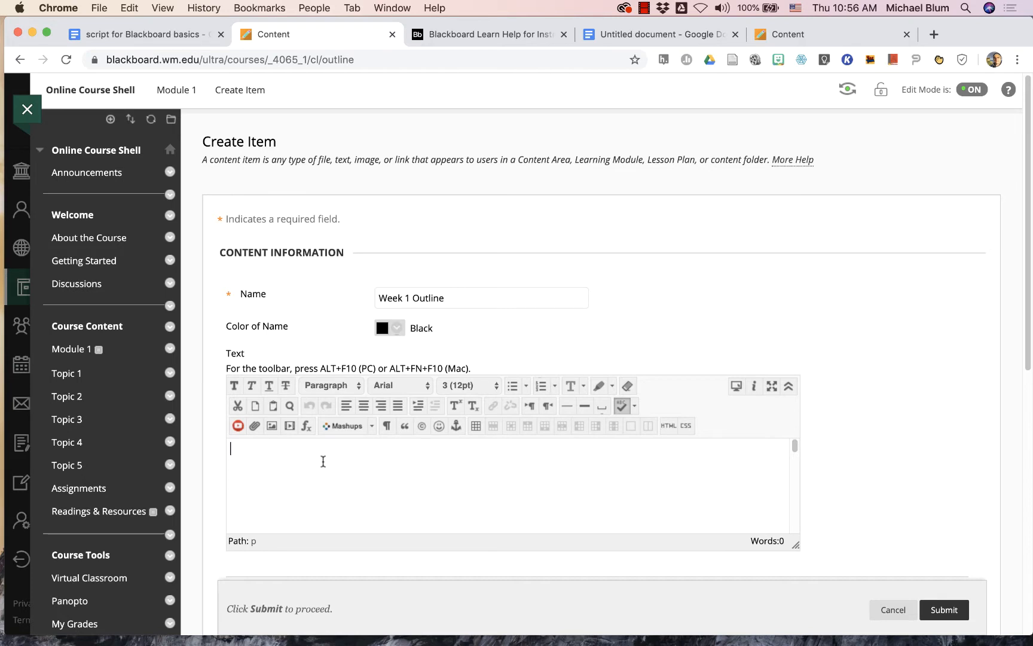
key(super+v)
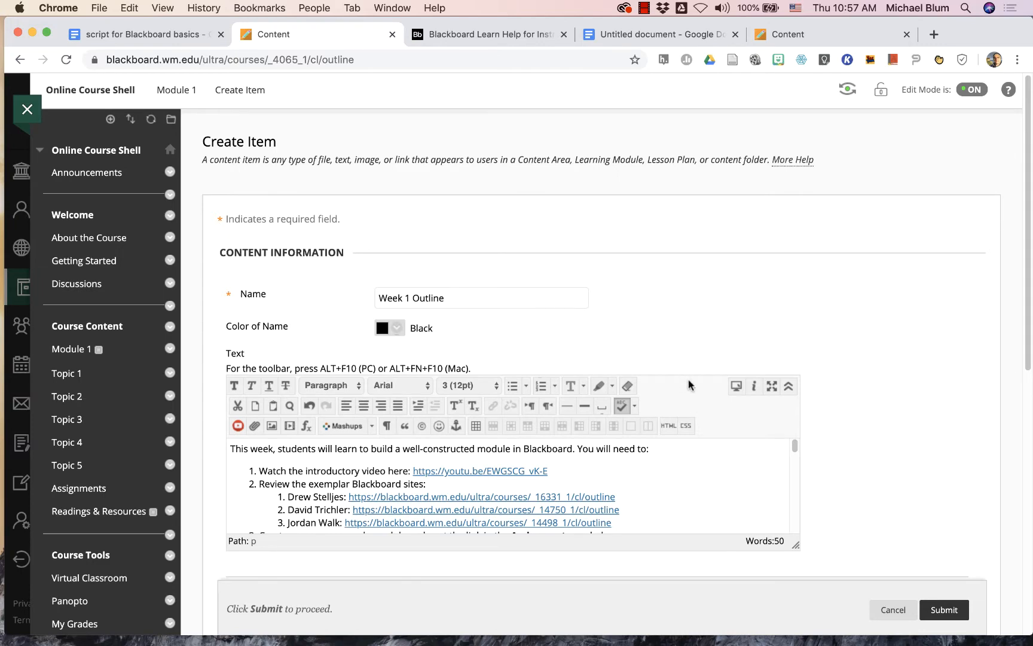
scroll(772, 419, down, 5)
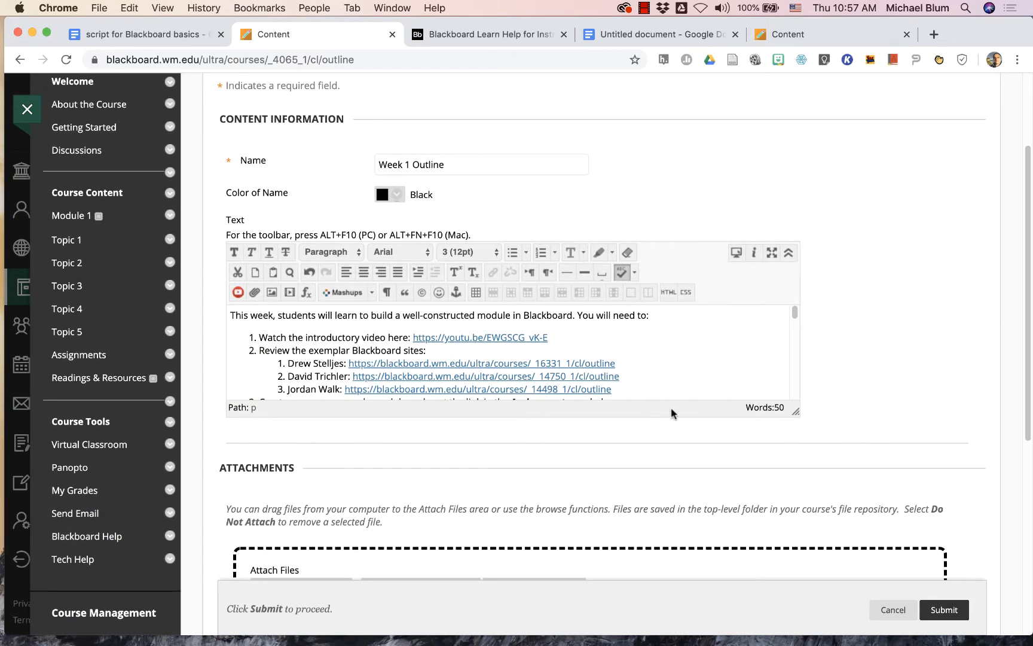
drag(795, 411, 811, 528)
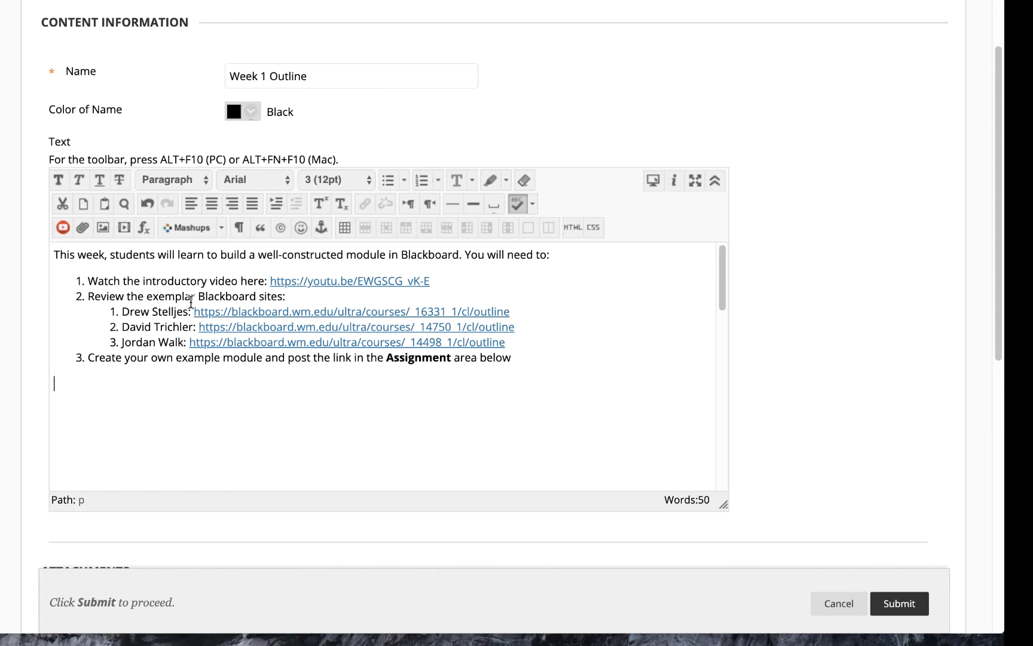
click(893, 604)
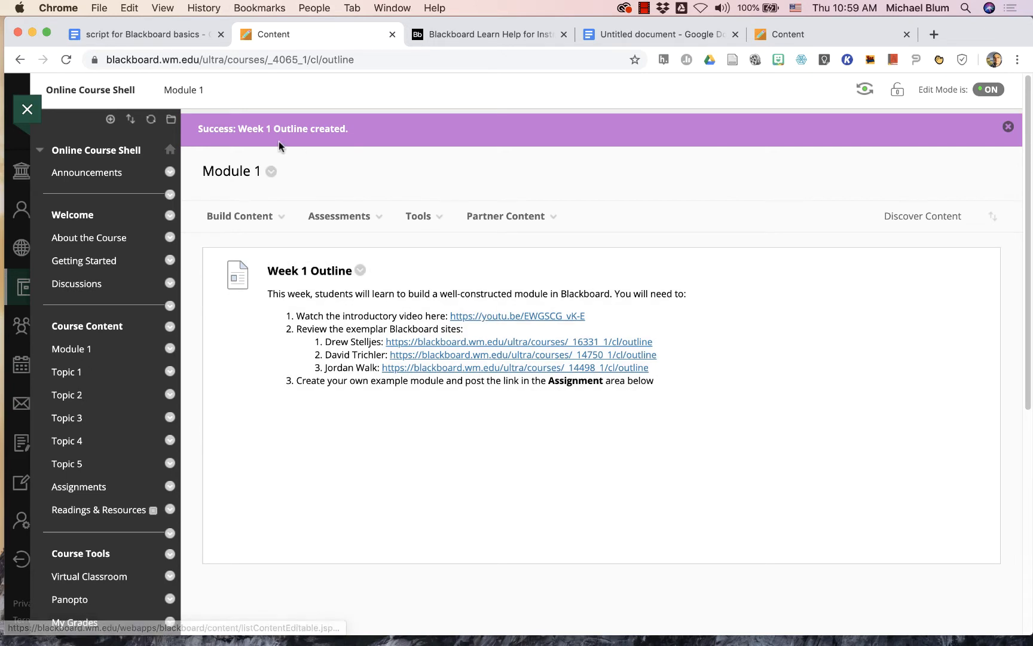
click(241, 216)
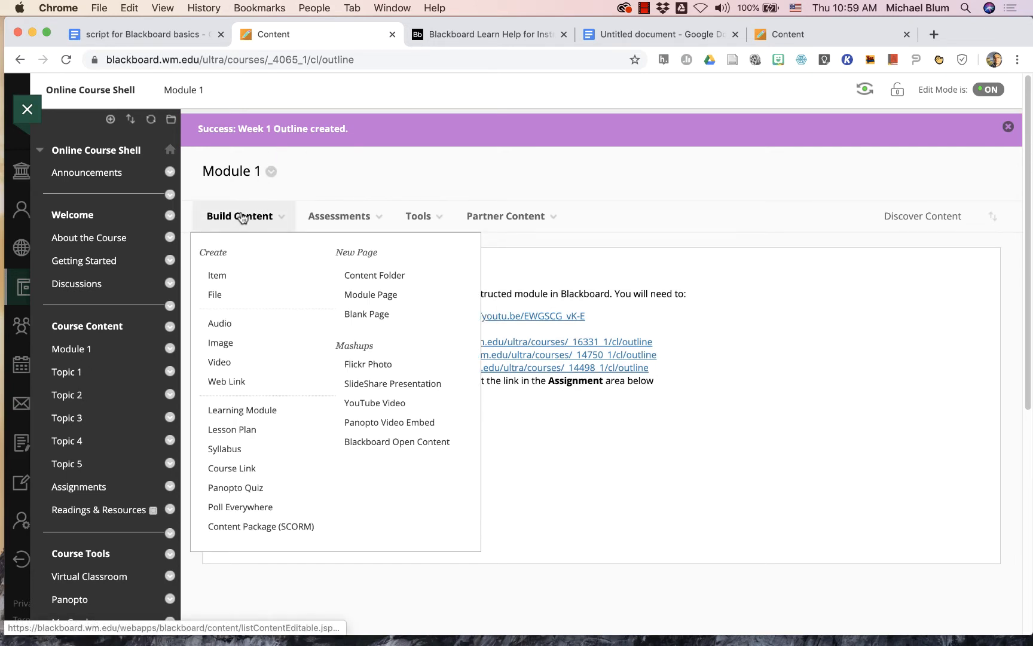
click(375, 404)
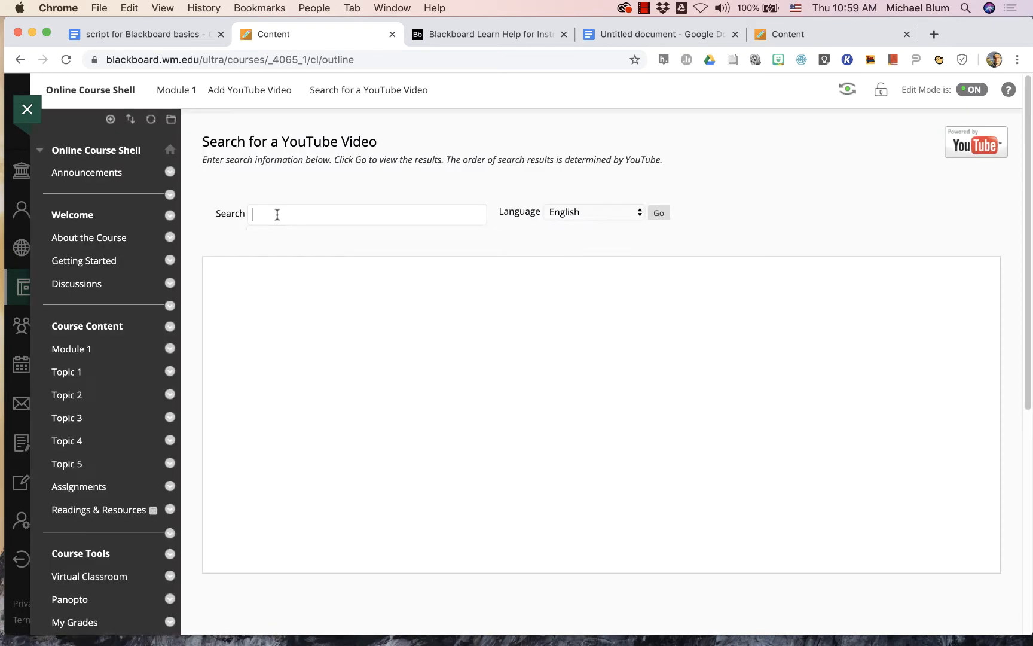
click(277, 212)
text(https://youtu.be/EWGSCG_vK-E)
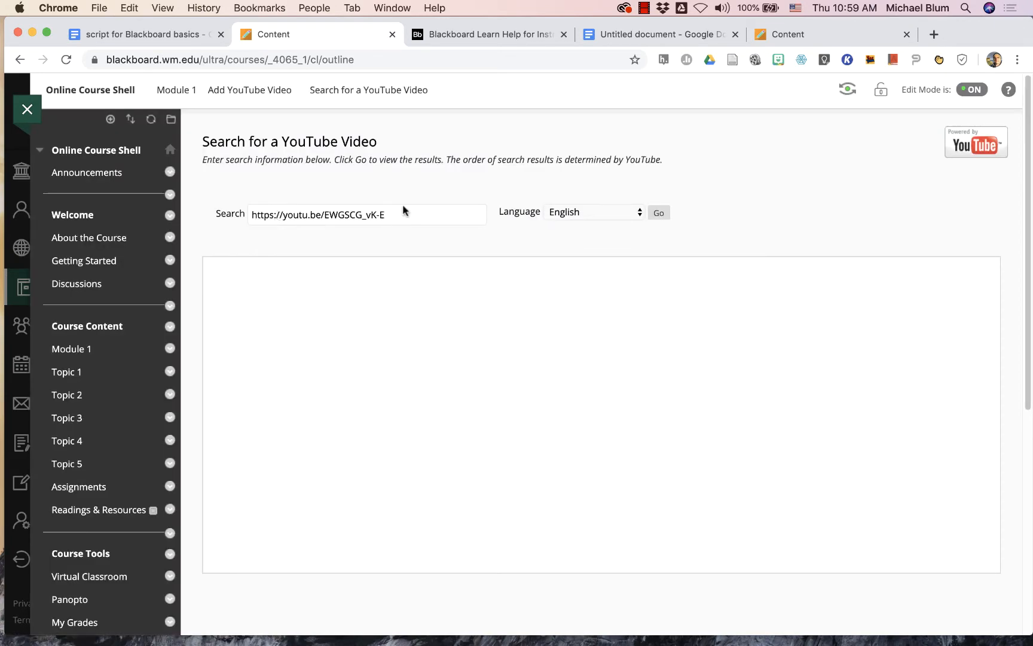
click(659, 214)
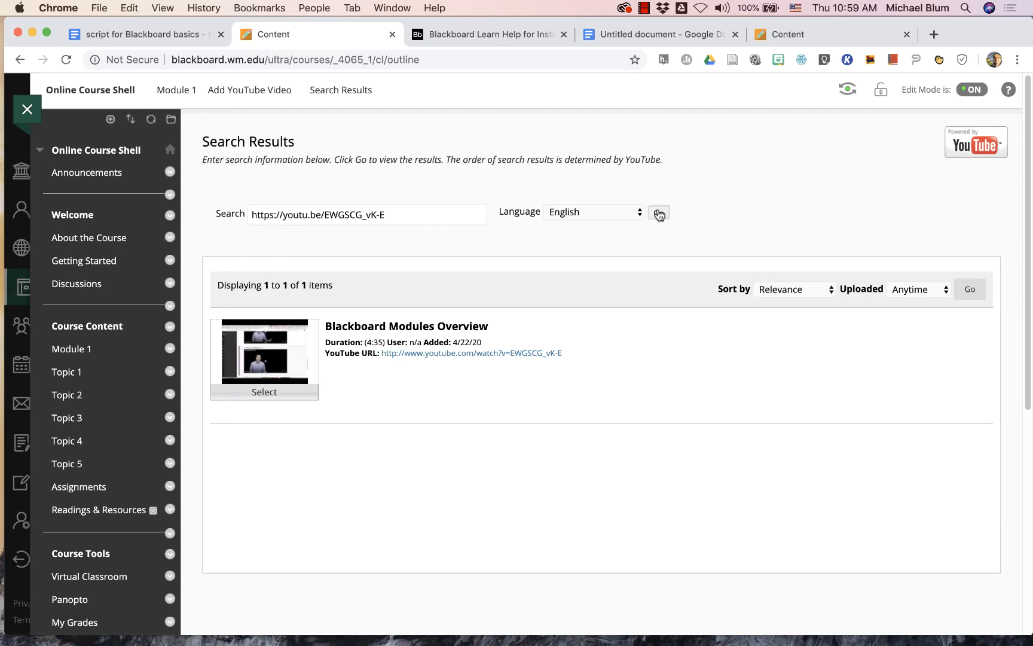
click(265, 392)
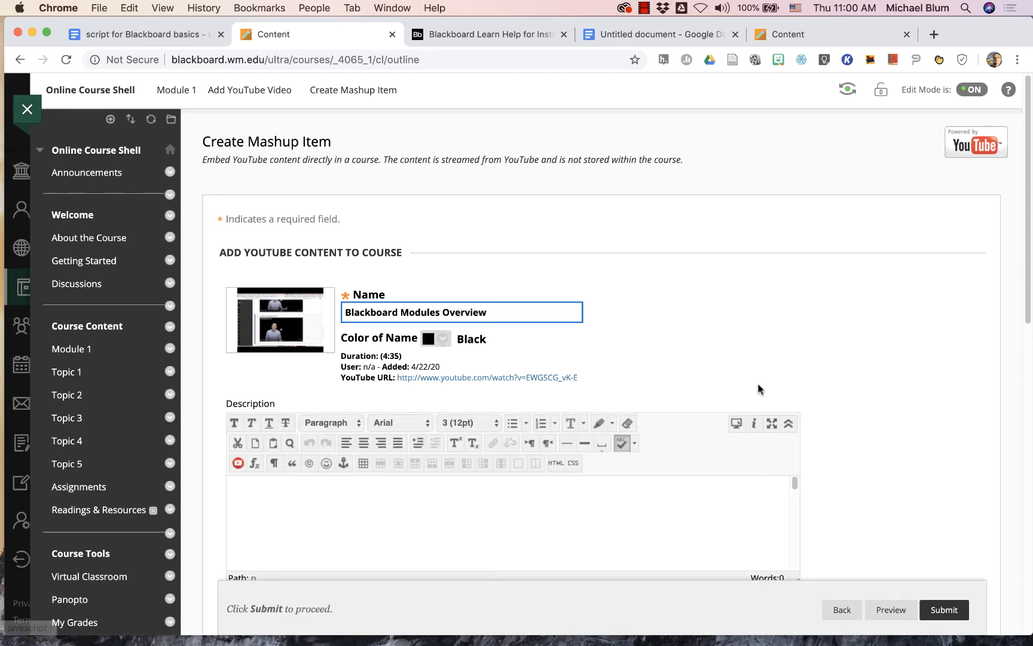
- Set the video's view to Embed Video, choose Yes for showing the YouTube URL, and submit the mashup
scroll(883, 429, down, 3)
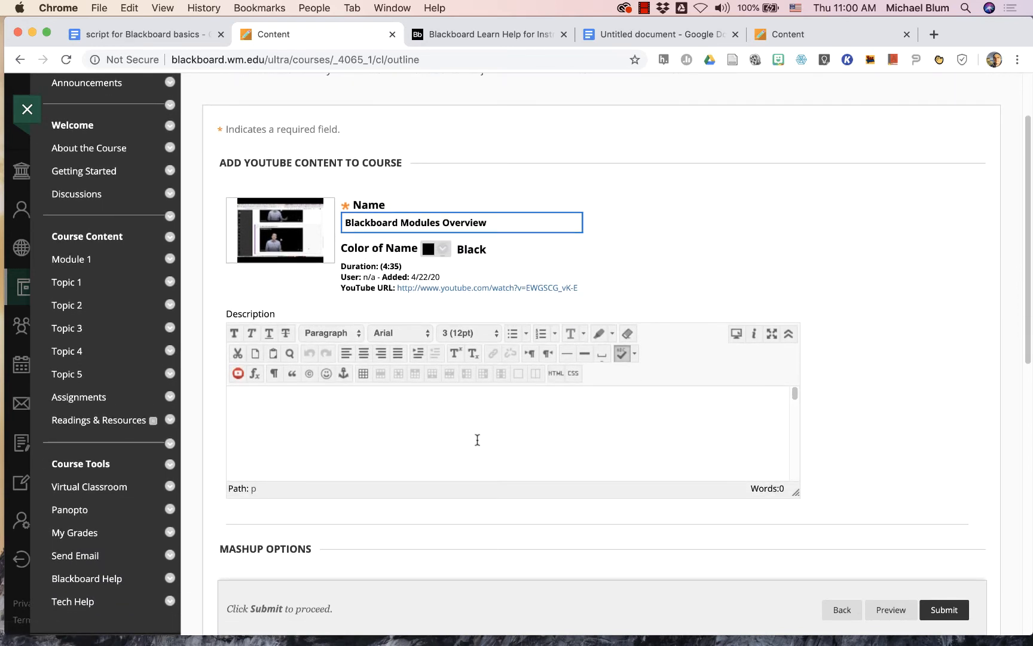
scroll(901, 518, down, 5)
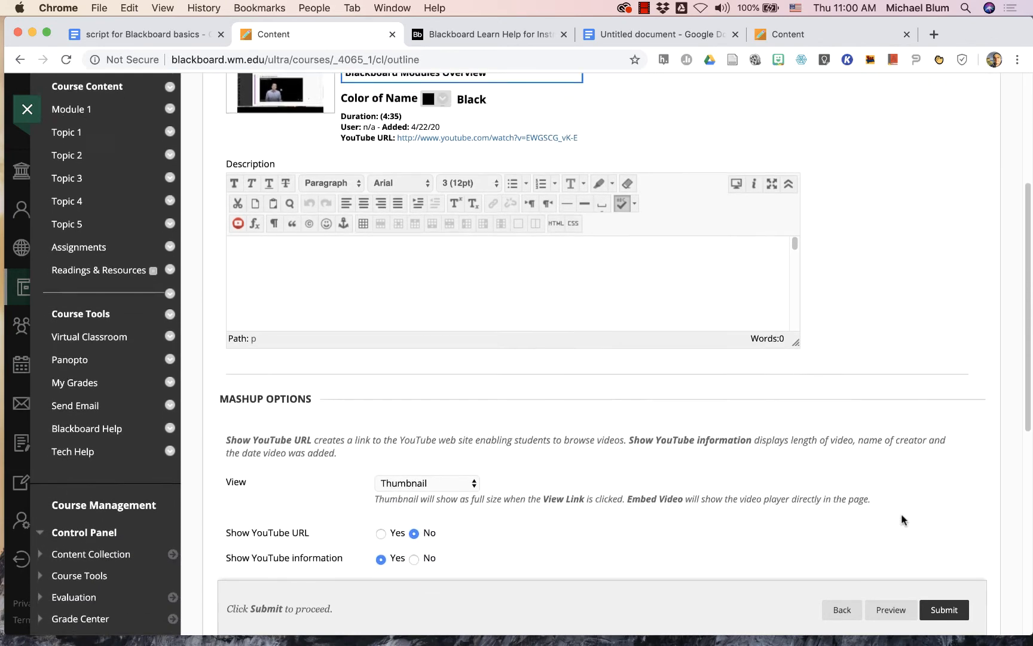
scroll(902, 515, down, 2)
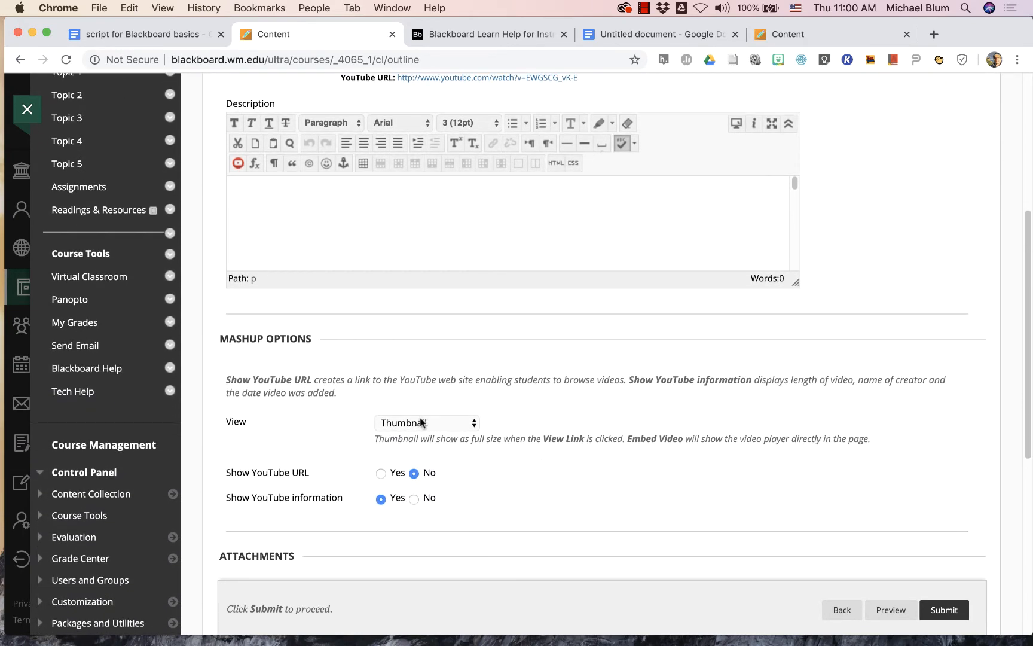
click(473, 424)
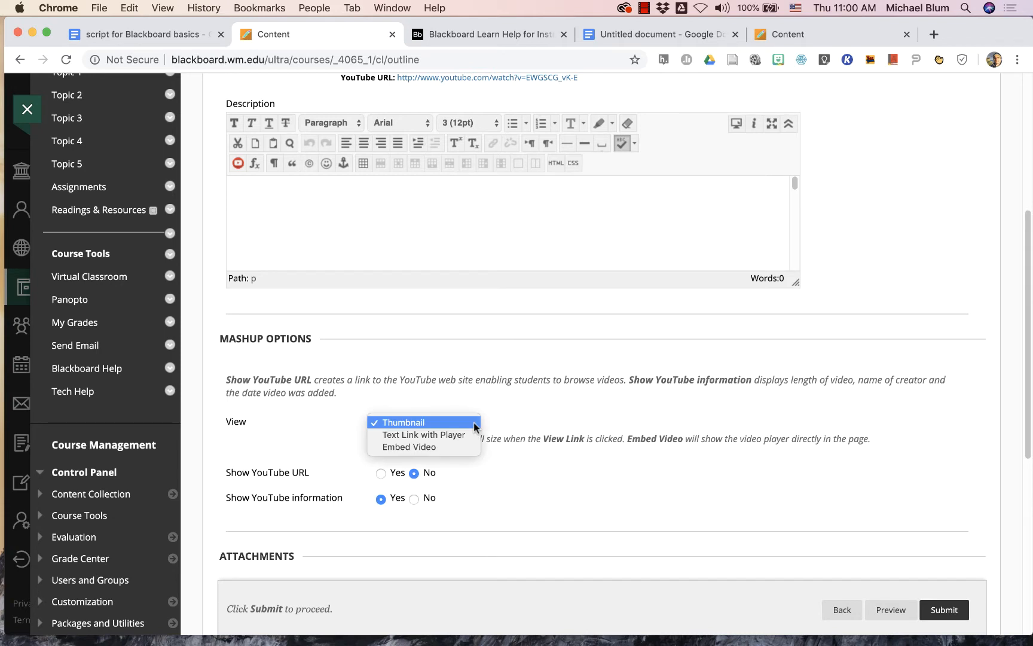
click(436, 448)
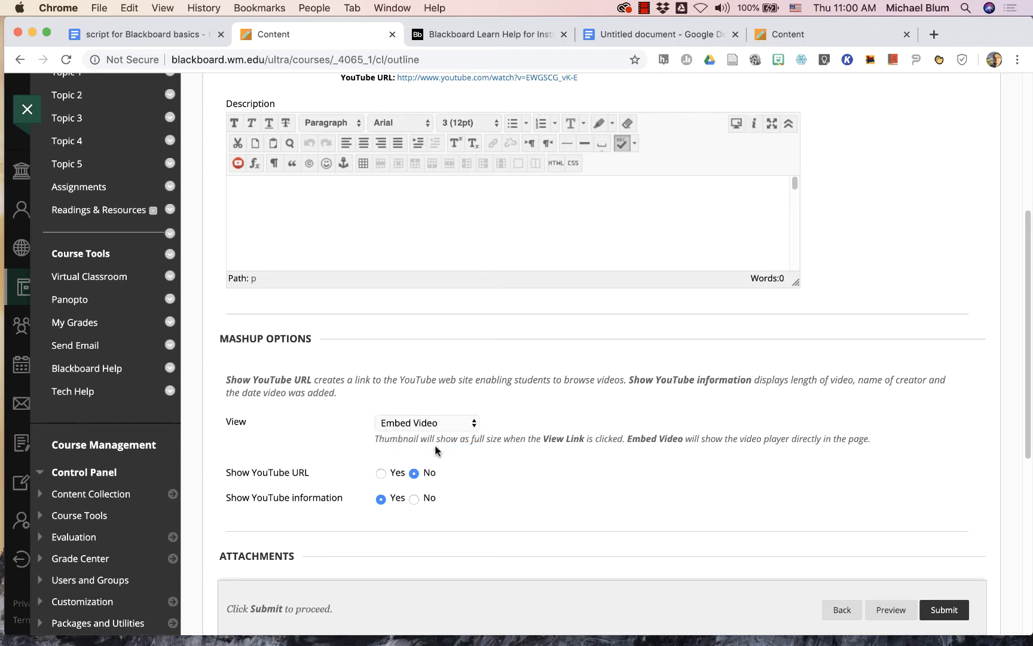
click(381, 474)
scroll(627, 502, down, 5)
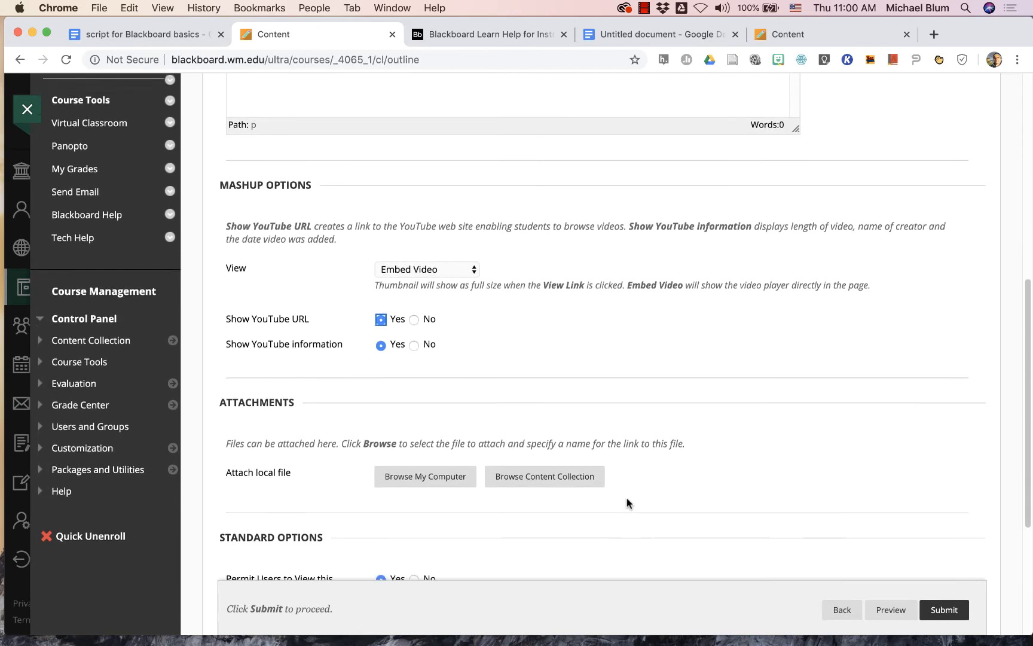
scroll(627, 499, down, 4)
scroll(627, 499, down, 3)
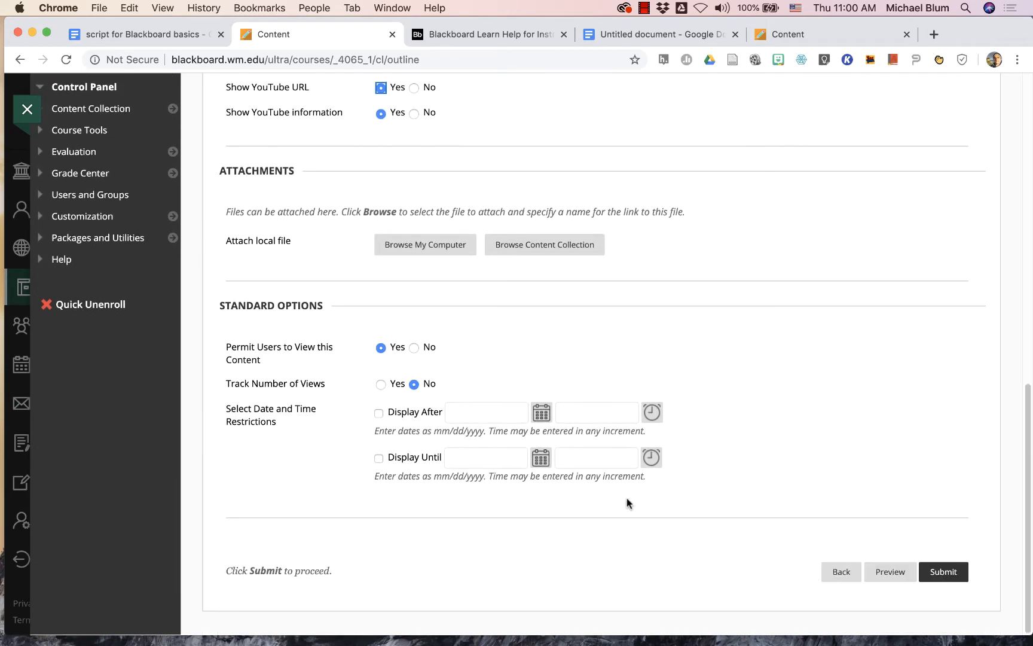
click(942, 571)
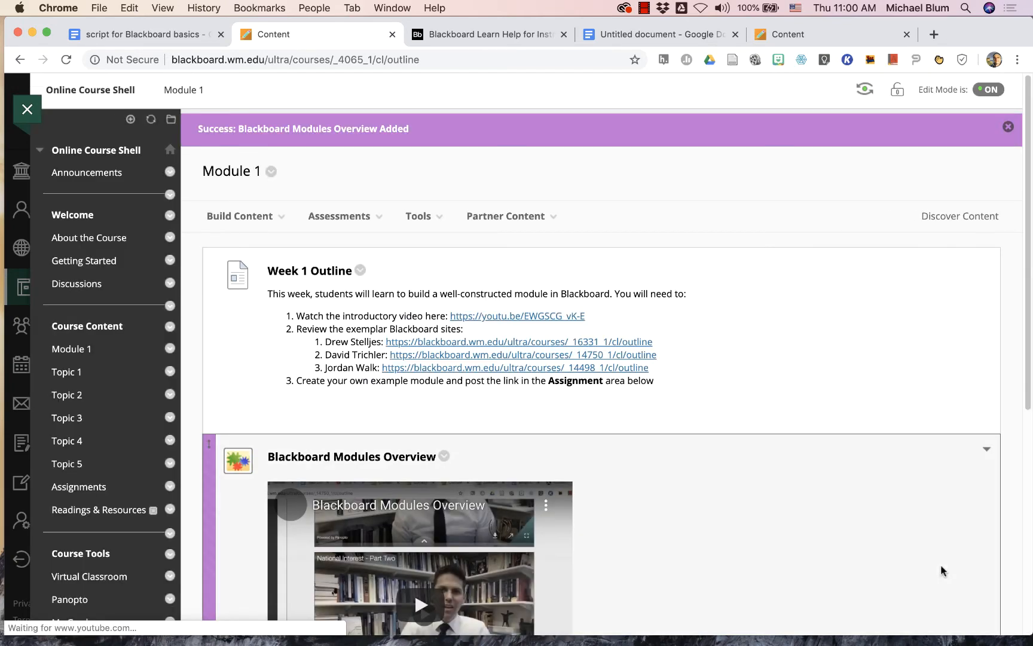
scroll(941, 564, down, 5)
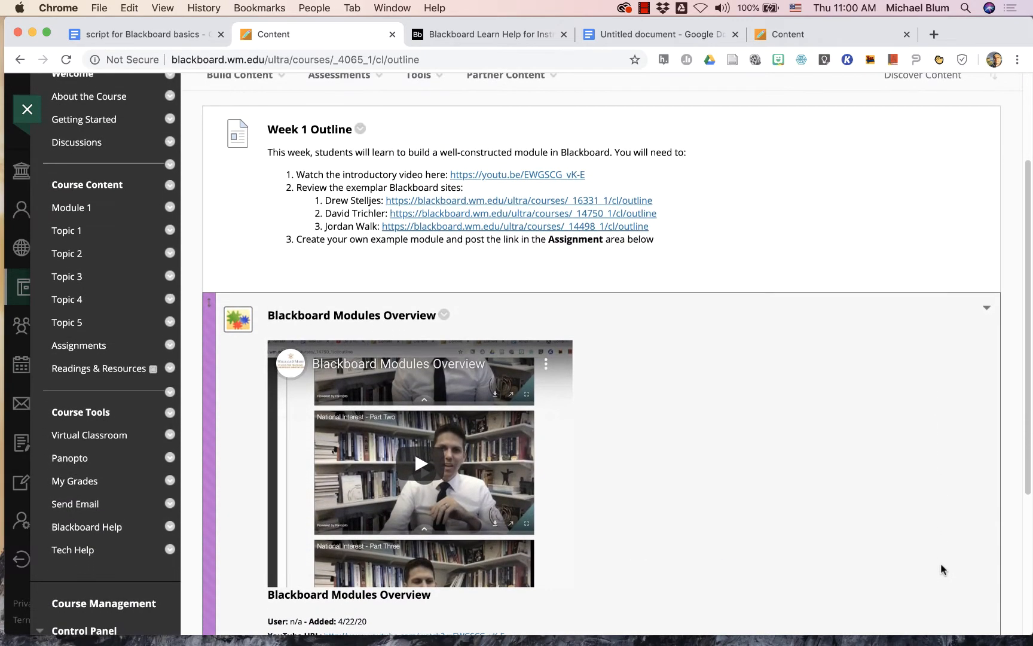
scroll(941, 565, down, 2)
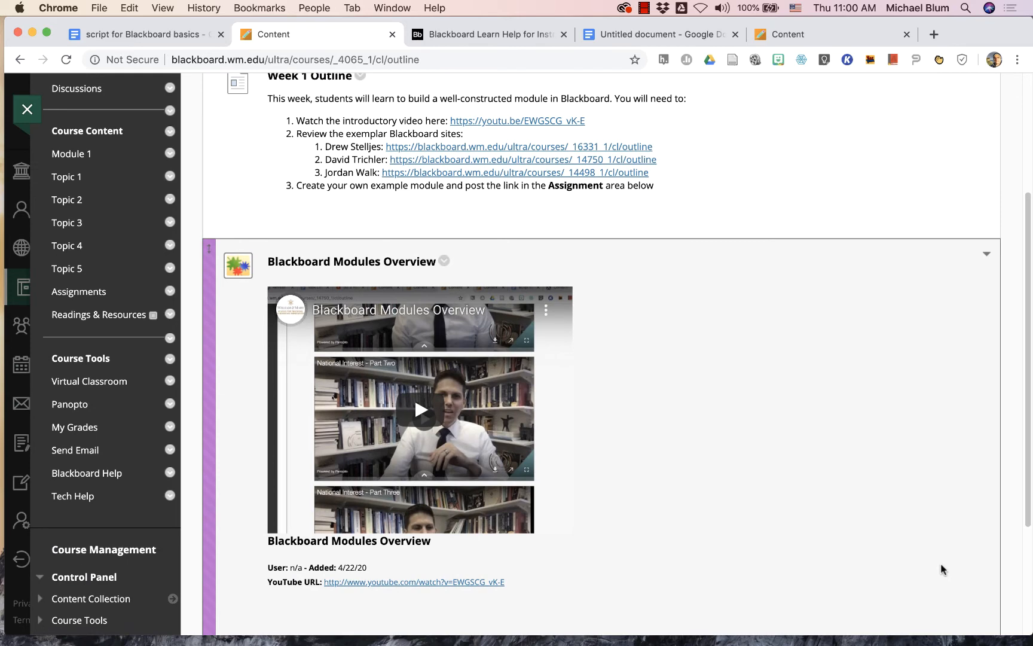
scroll(941, 569, up, 5)
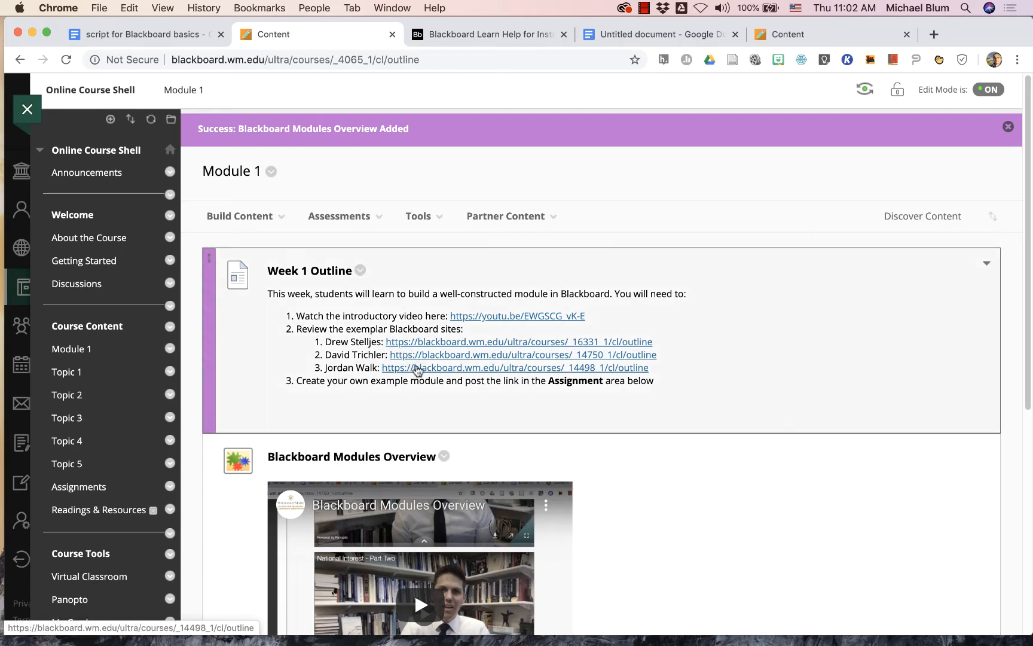
click(241, 217)
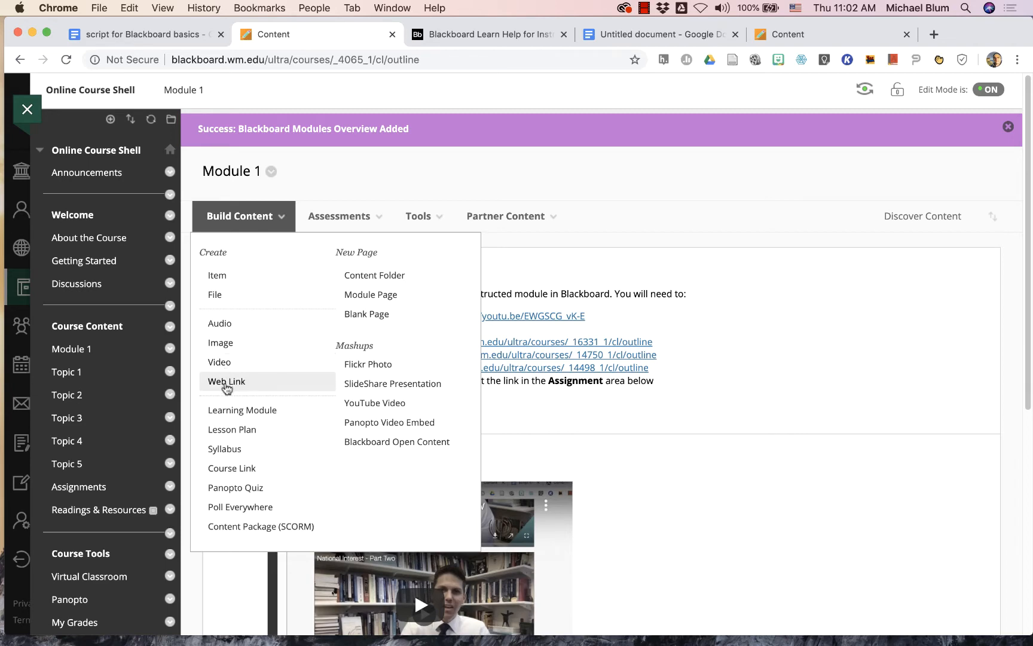
click(225, 386)
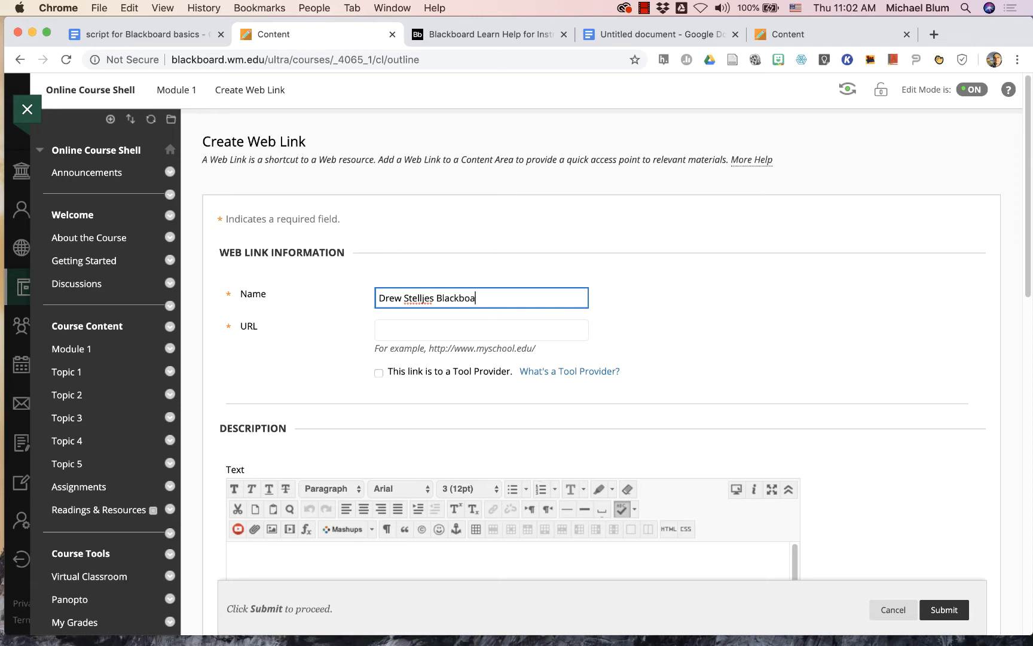
click(412, 329)
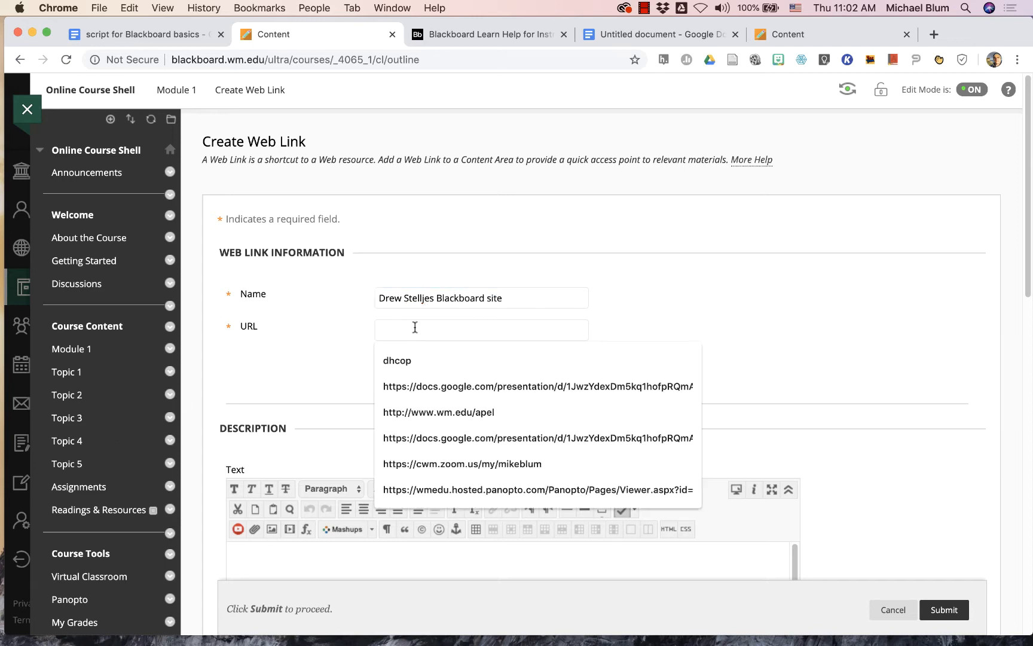
text(http://blackboard.wm.edu/ultra/courses/_16331_1/cl/outline)
scroll(327, 432, down, 5)
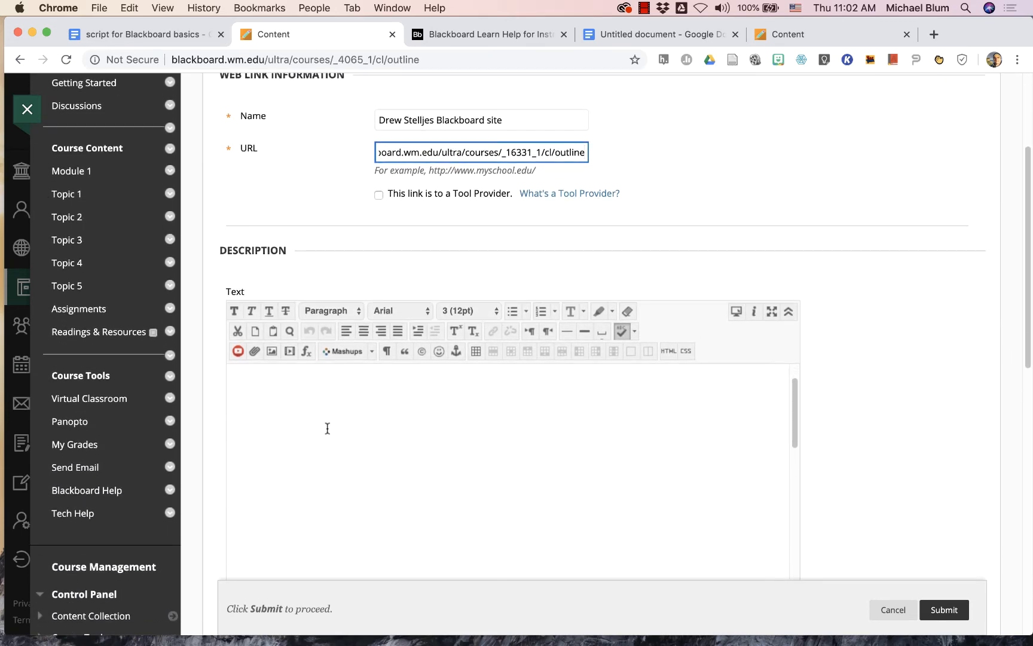
click(934, 609)
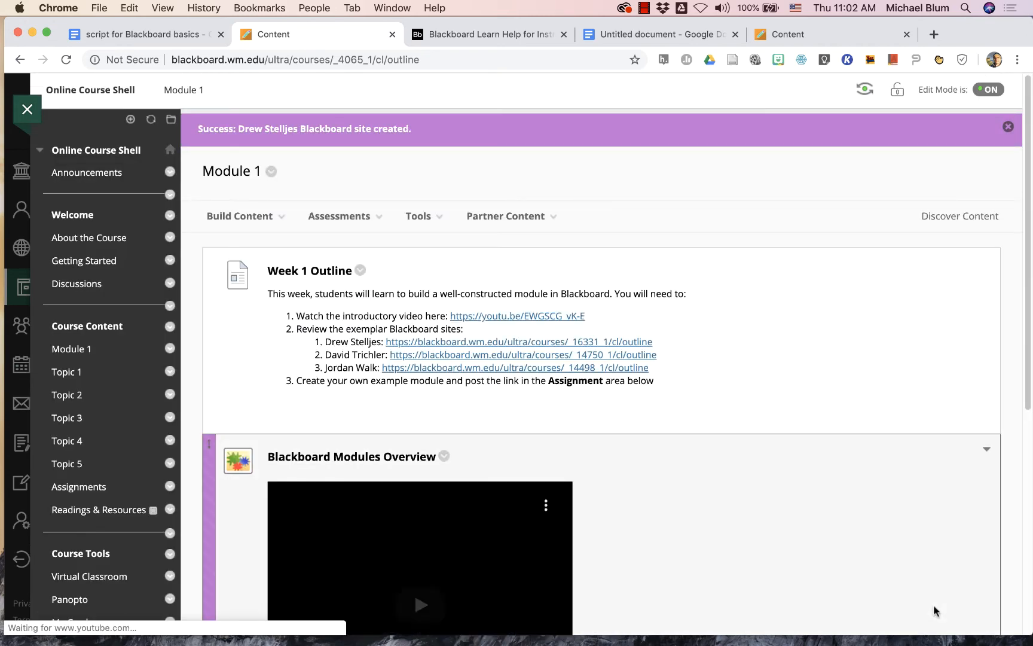
- Copy the URL of the second exemplar Blackboard site, ending in _14750_1/cl/outline, from the Week 1 Outline
scroll(408, 506, down, 10)
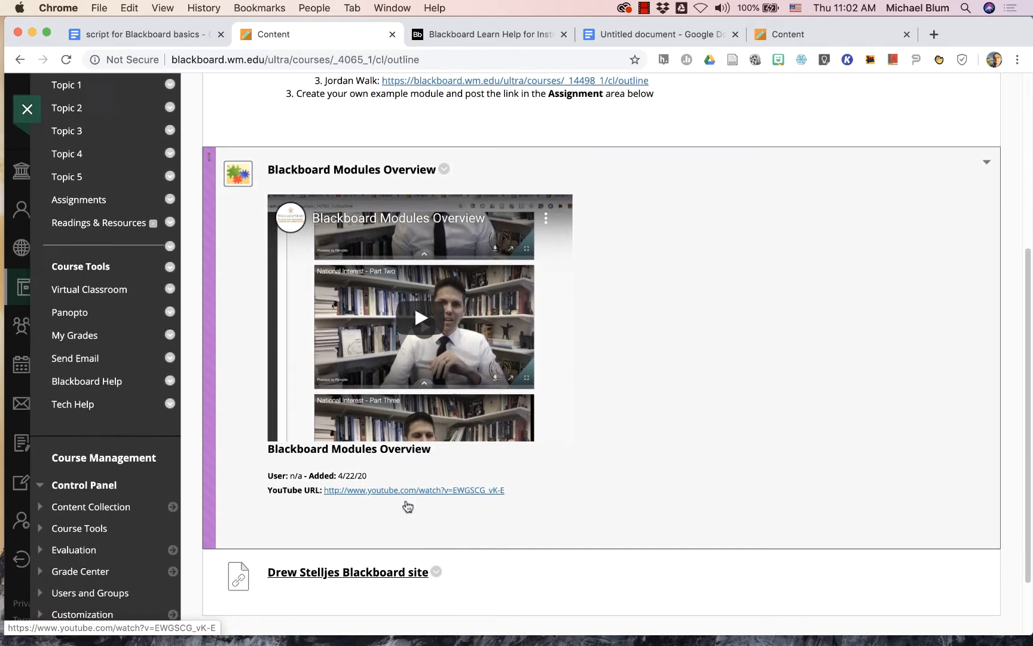
scroll(407, 506, down, 3)
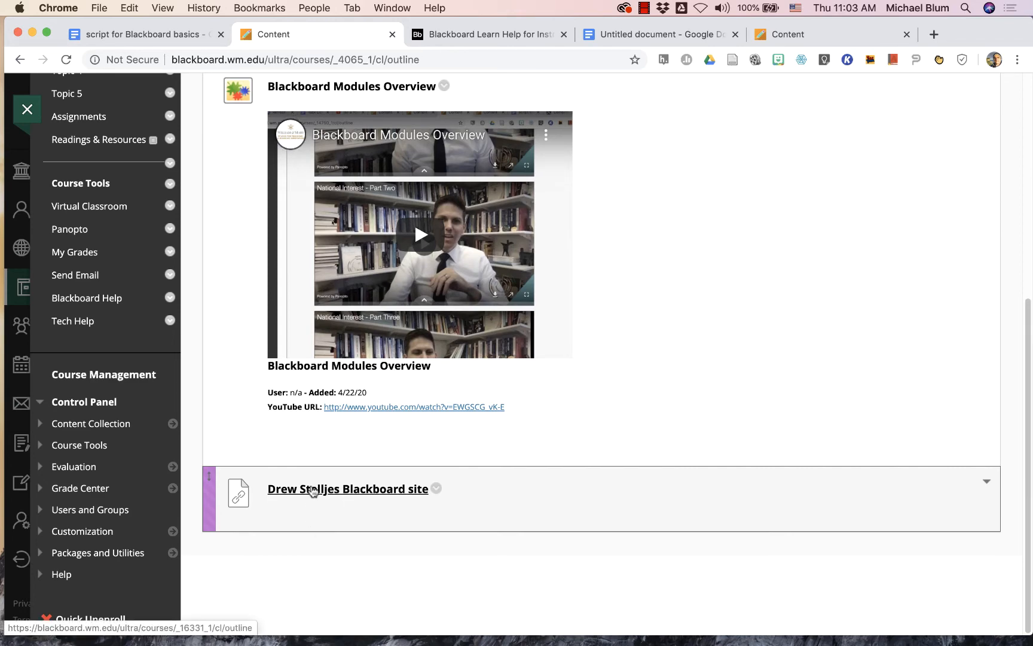
scroll(312, 492, up, 13)
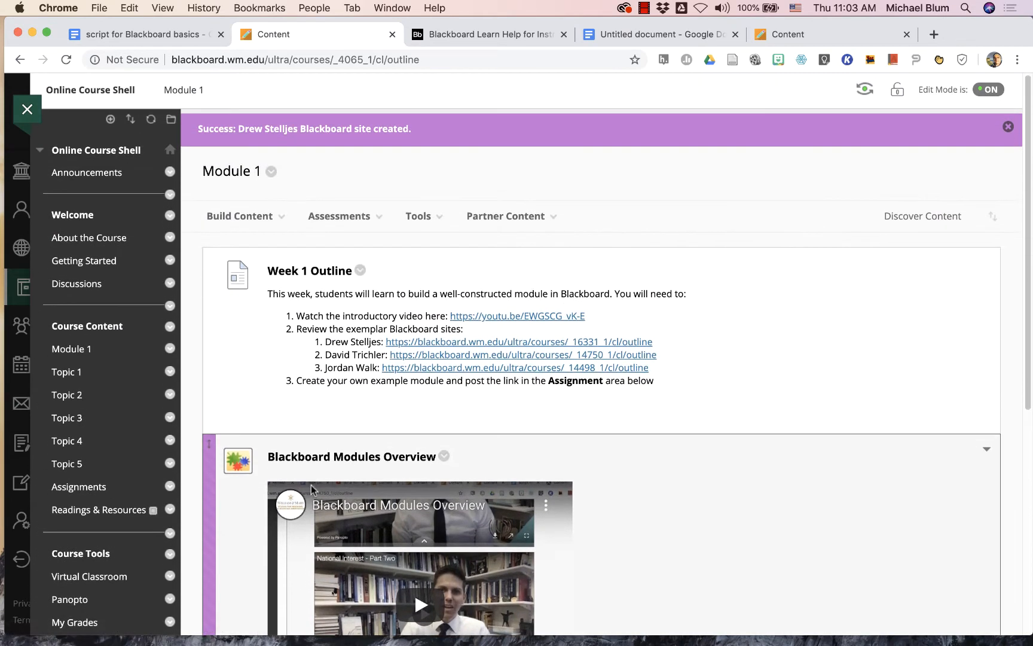
drag(666, 357, 425, 357)
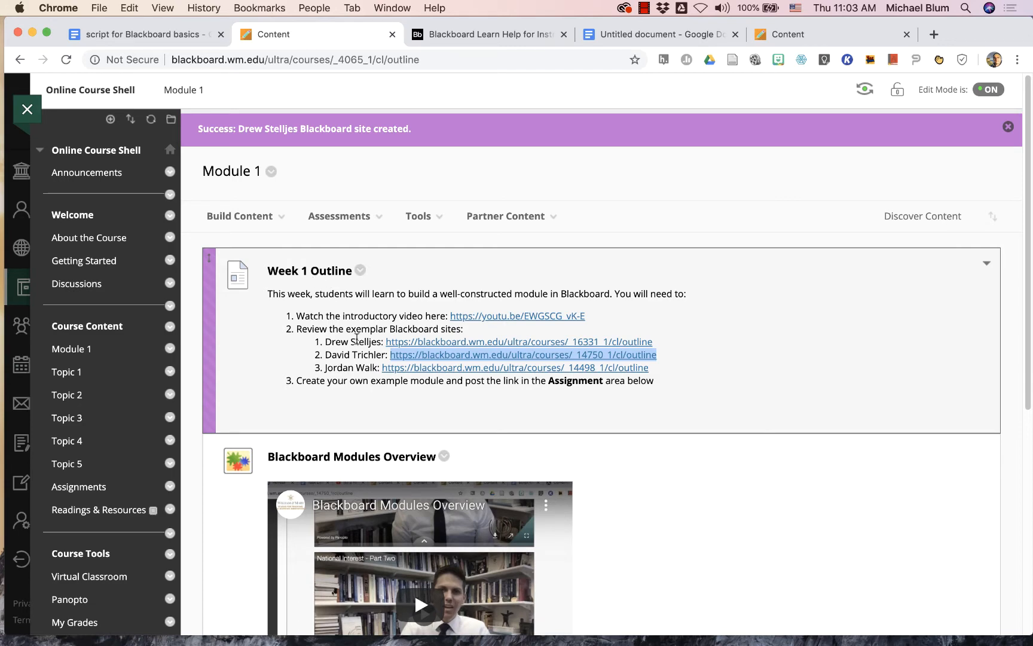
- Review the Module 1 page, comparing the Week 1 Outline with the embedded video and web link below it
scroll(334, 444, down, 5)
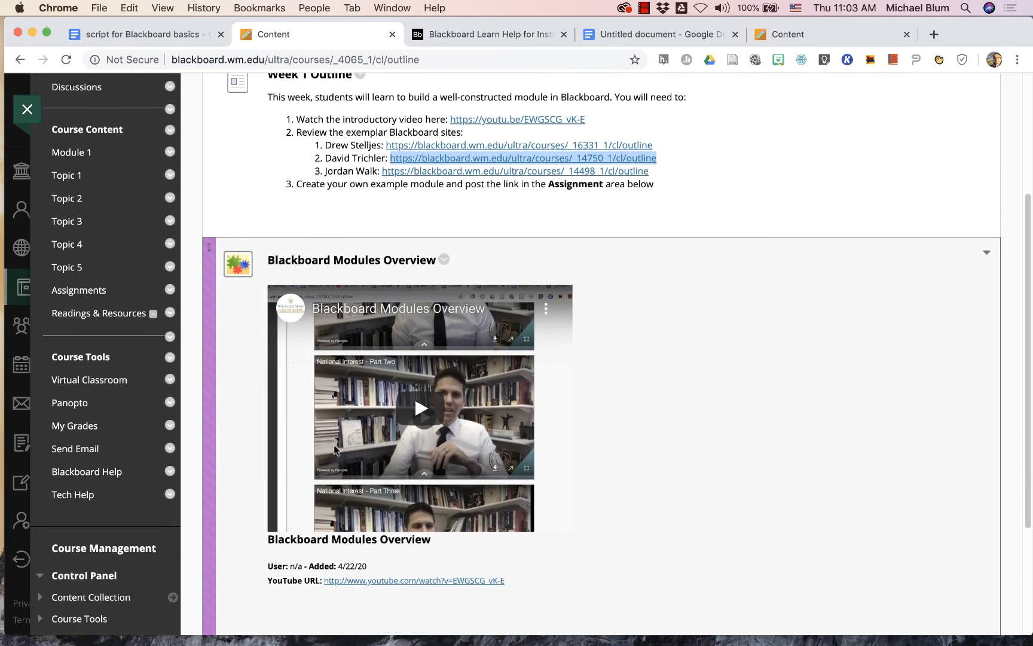
scroll(335, 448, down, 5)
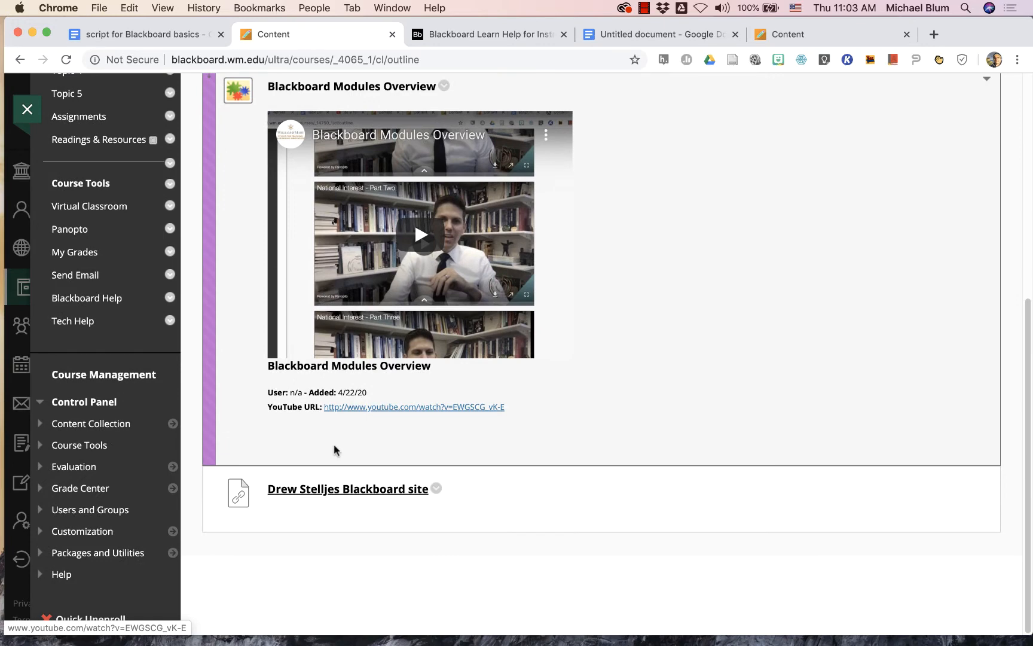
scroll(333, 449, up, 8)
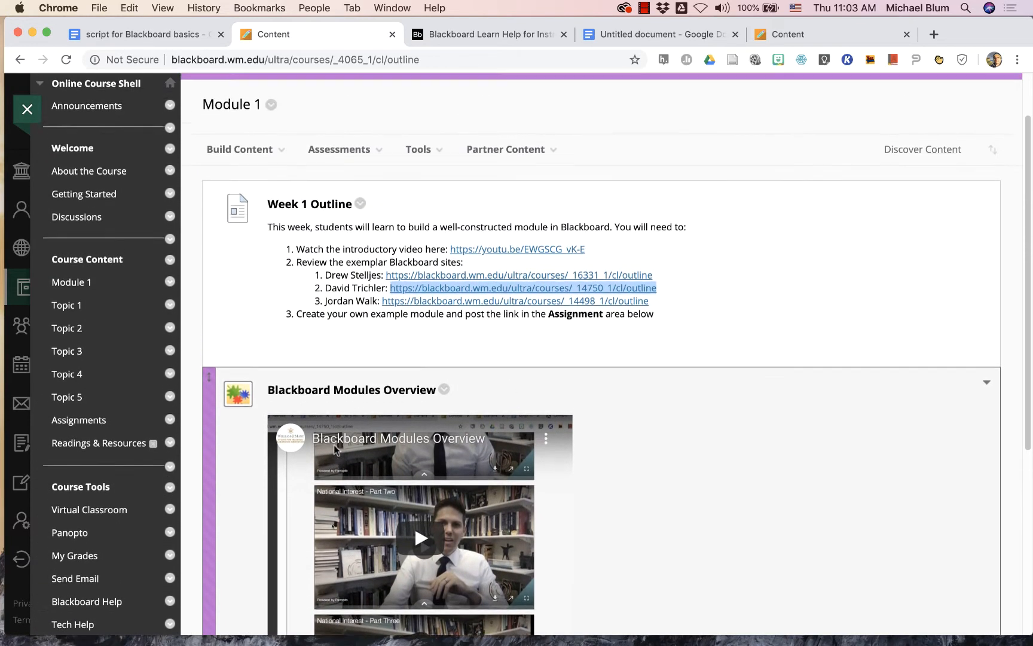
scroll(334, 450, up, 2)
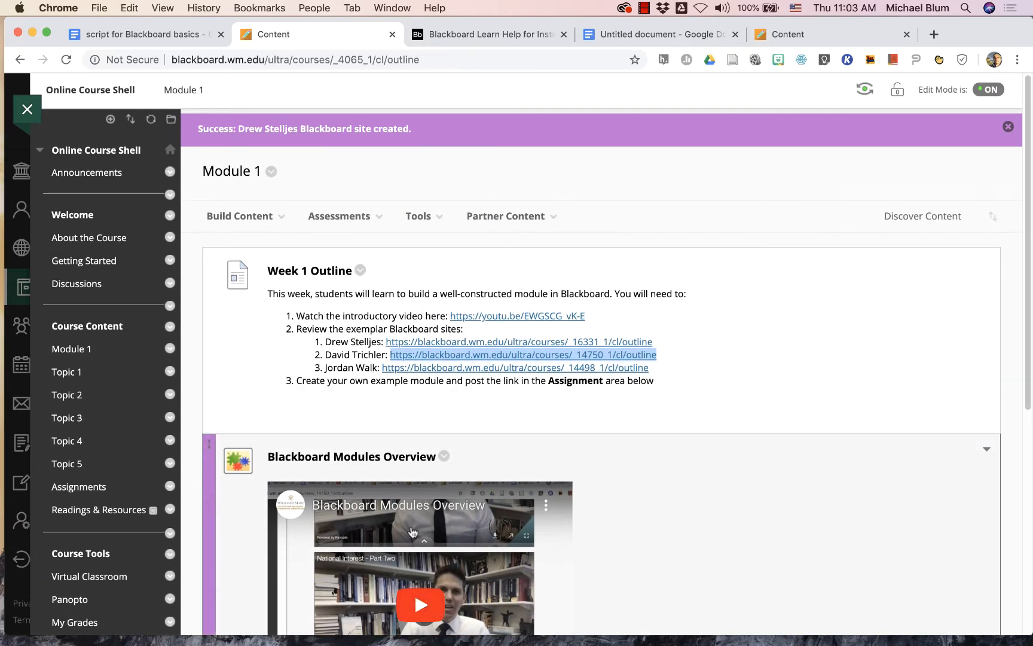
scroll(334, 448, down, 3)
scroll(583, 469, down, 1)
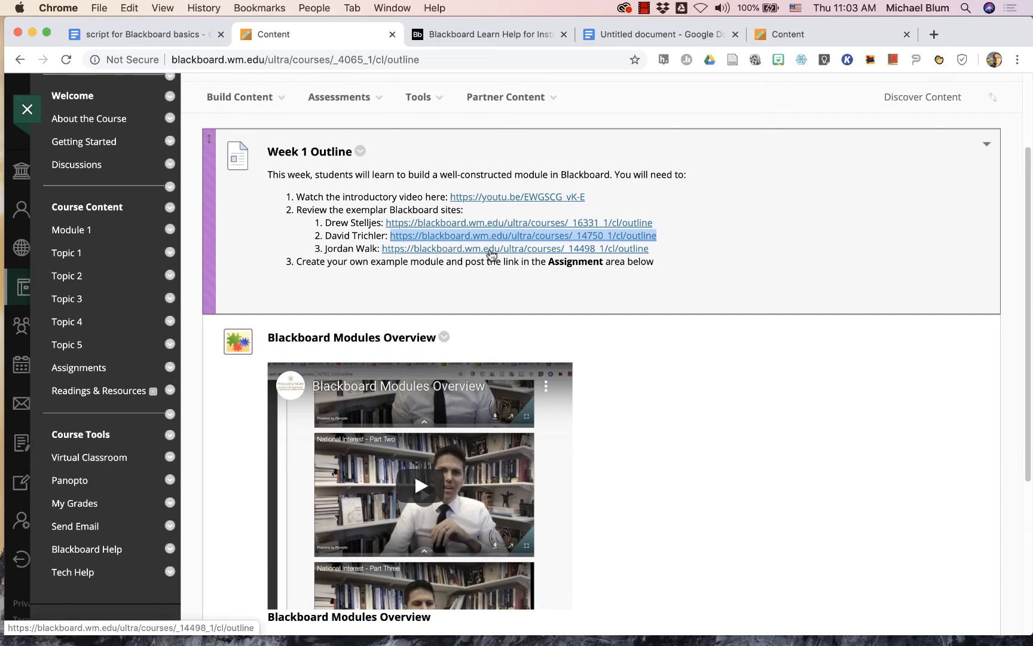
scroll(704, 473, down, 10)
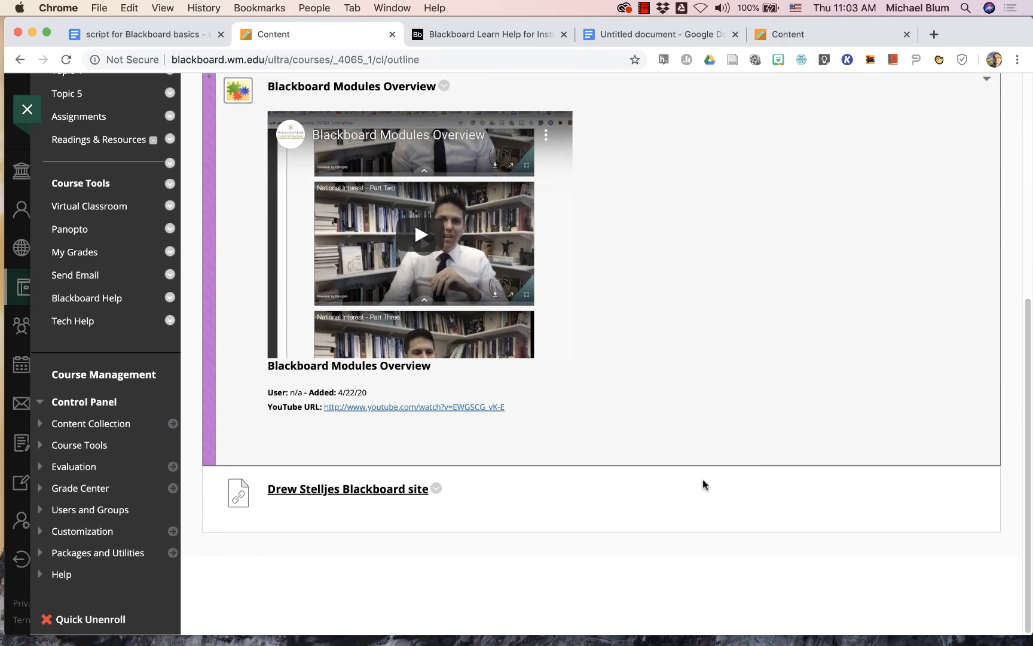
scroll(703, 481, up, 12)
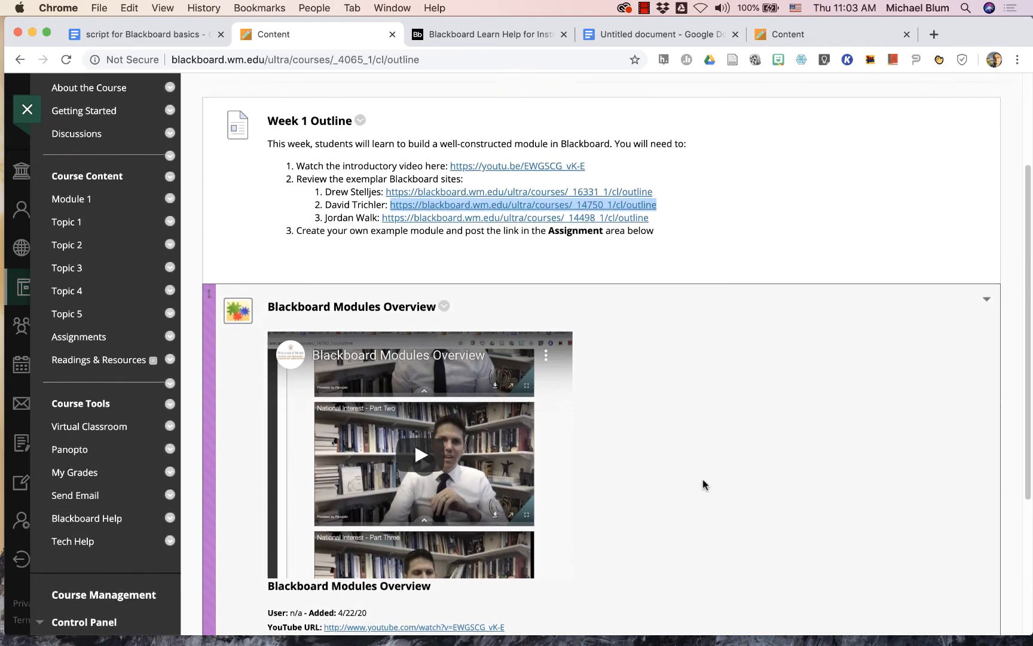
scroll(703, 481, up, 1)
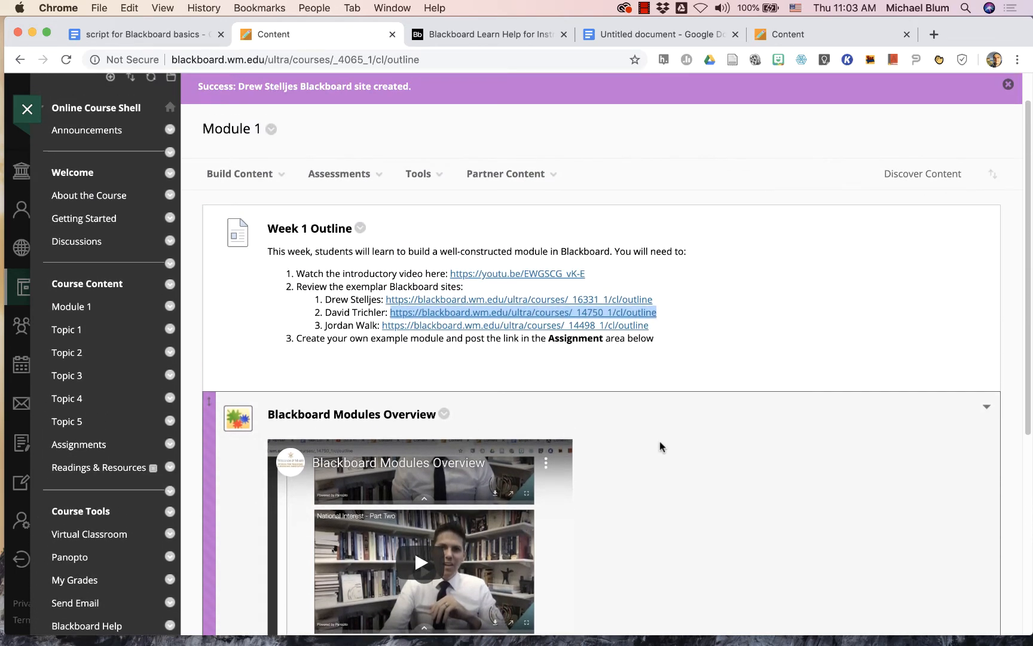
- Add a web link to Module 1 with the second exemplar's full name and the copied _14750_1/cl/outline URL, and submit it
click(244, 177)
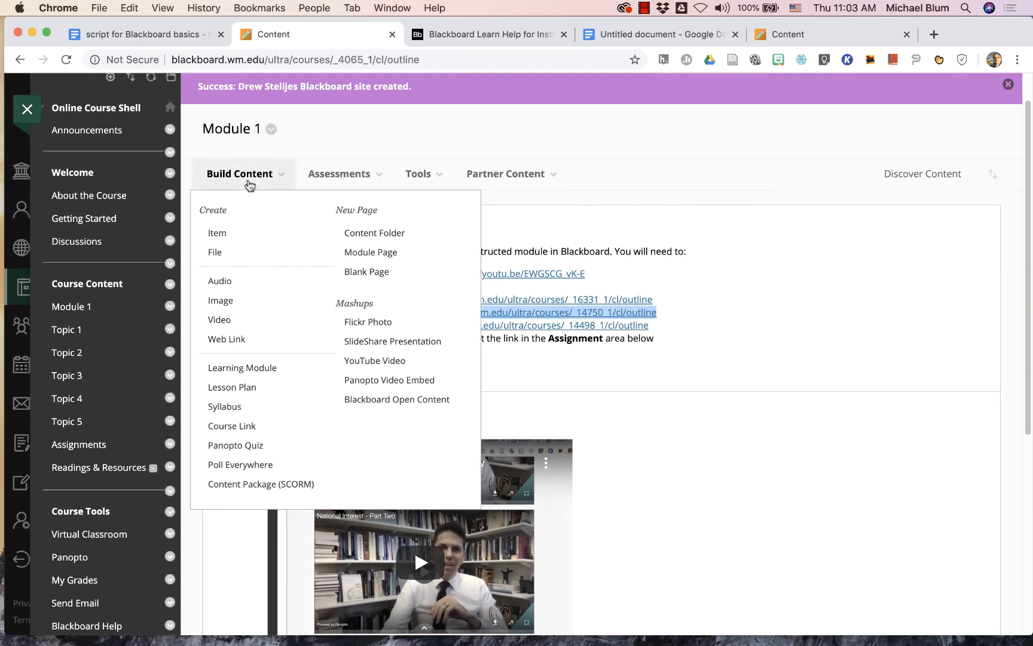
click(226, 341)
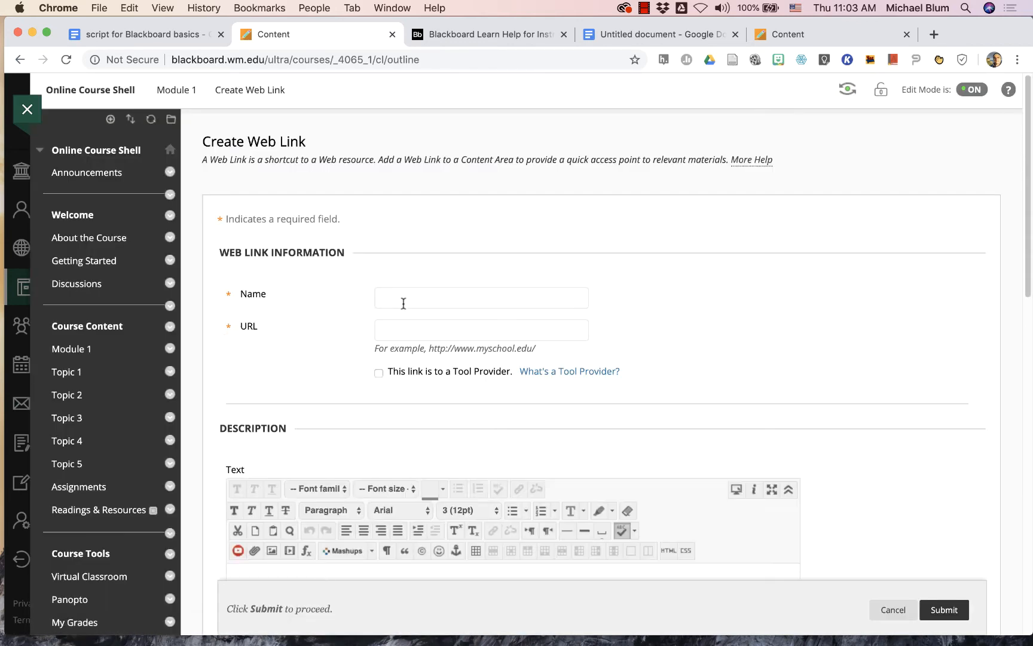
key(Tab)
text(https://blackboard.wm.edu/ultra/courses/_14750_1/cl/outline)
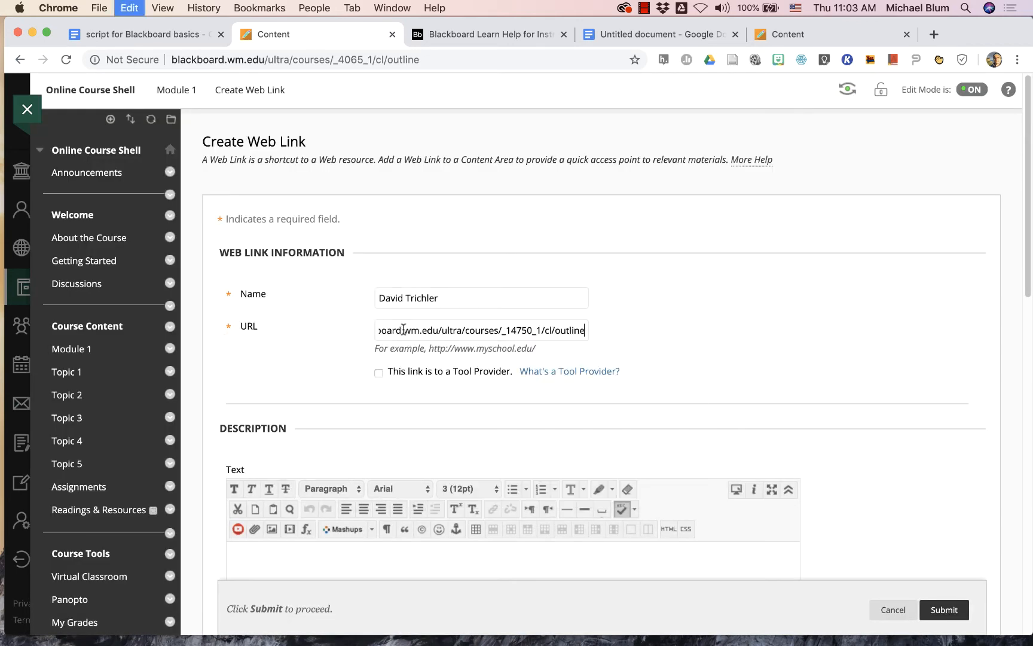
key(Return)
- Copy the third exemplar's URL, ending in _14498_1/cl/outline, and submit a Module 1 web link with that URL and the exemplar's full name
drag(650, 367, 383, 366)
key(super+c)
click(241, 217)
click(226, 383)
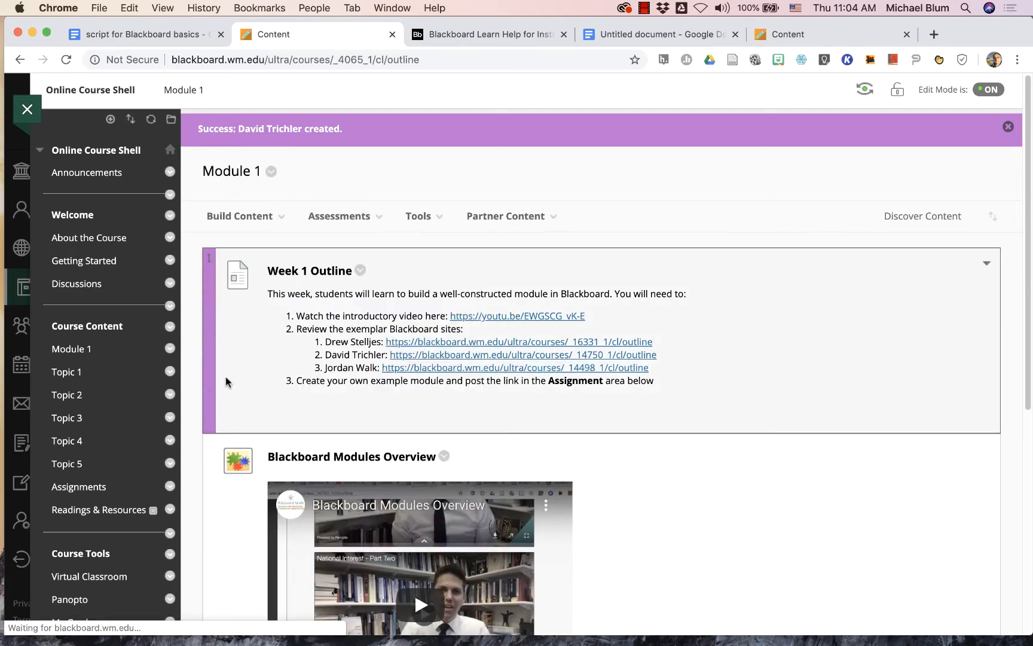
click(386, 299)
click(393, 328)
key(super+v)
key(Return)
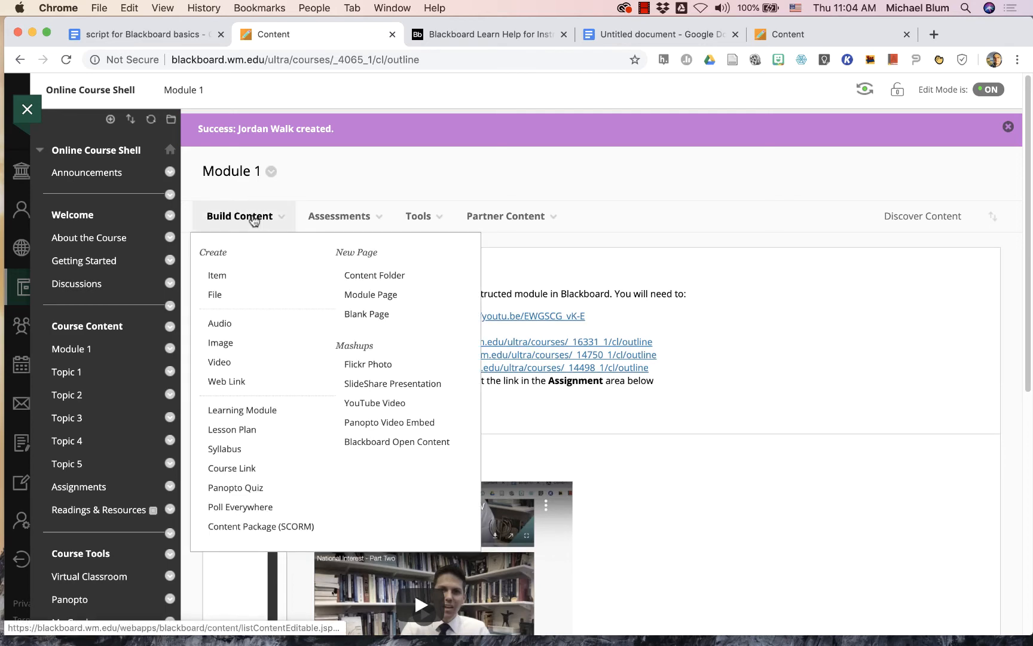
- Start a new assignment in Module 1 and name it Assignment Week 1
mouse_move(332, 217)
click(330, 292)
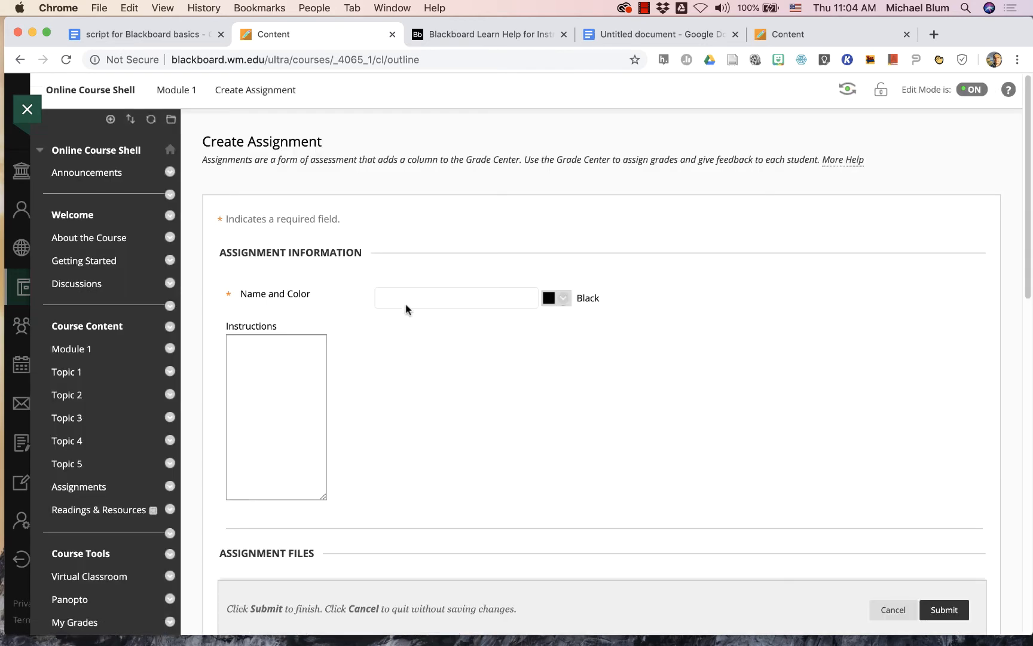
click(398, 298)
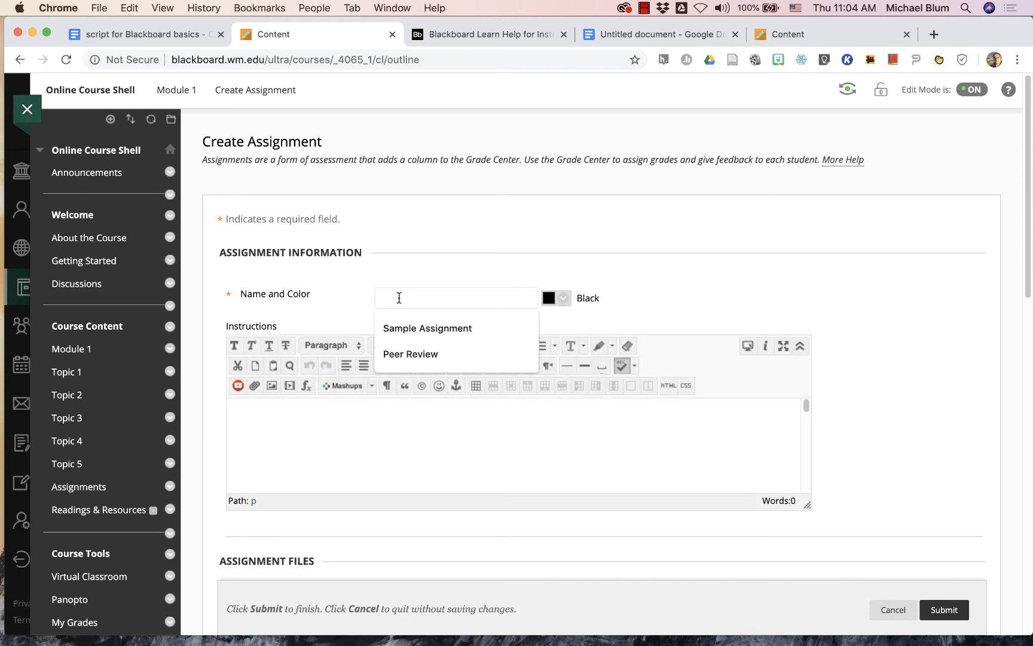
text(Assignment Week 1)
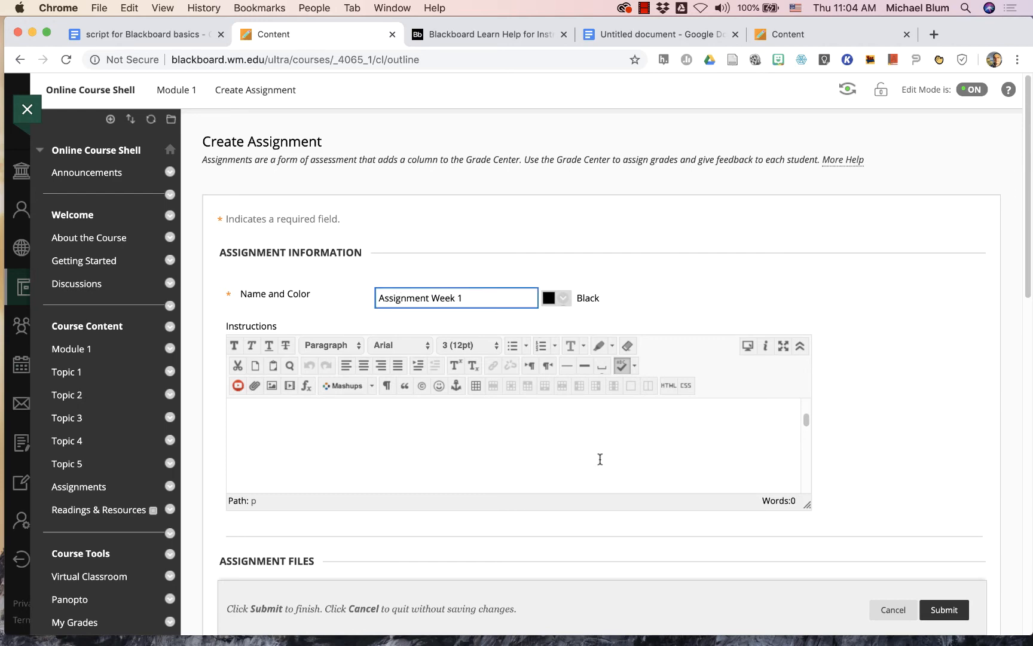
scroll(866, 480, down, 6)
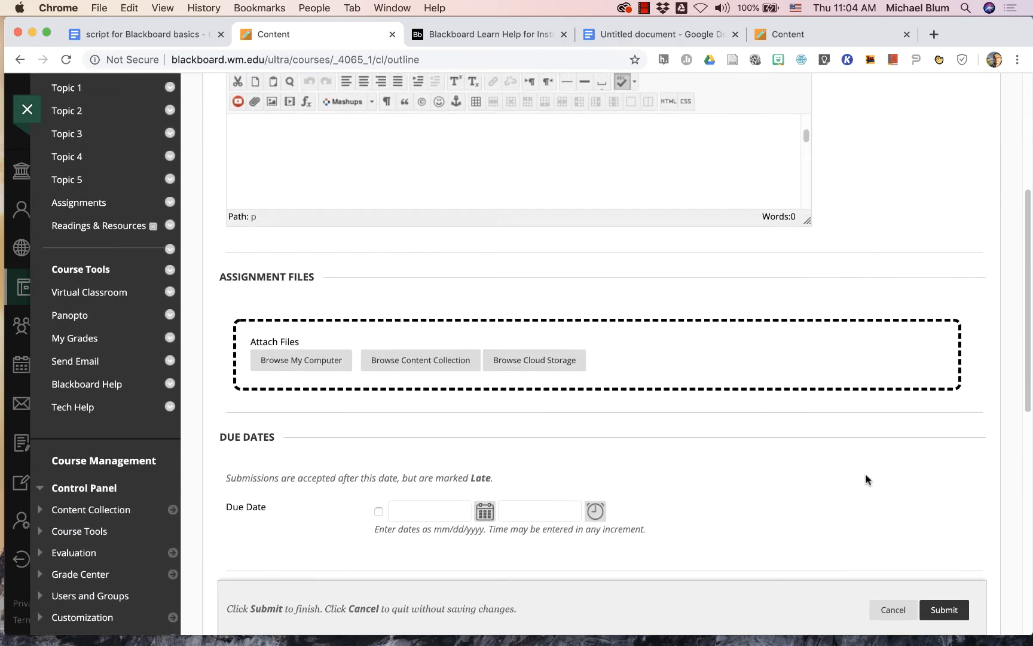
- Set the assignment's points possible to 100 and submit it to Module 1
click(943, 610)
click(642, 142)
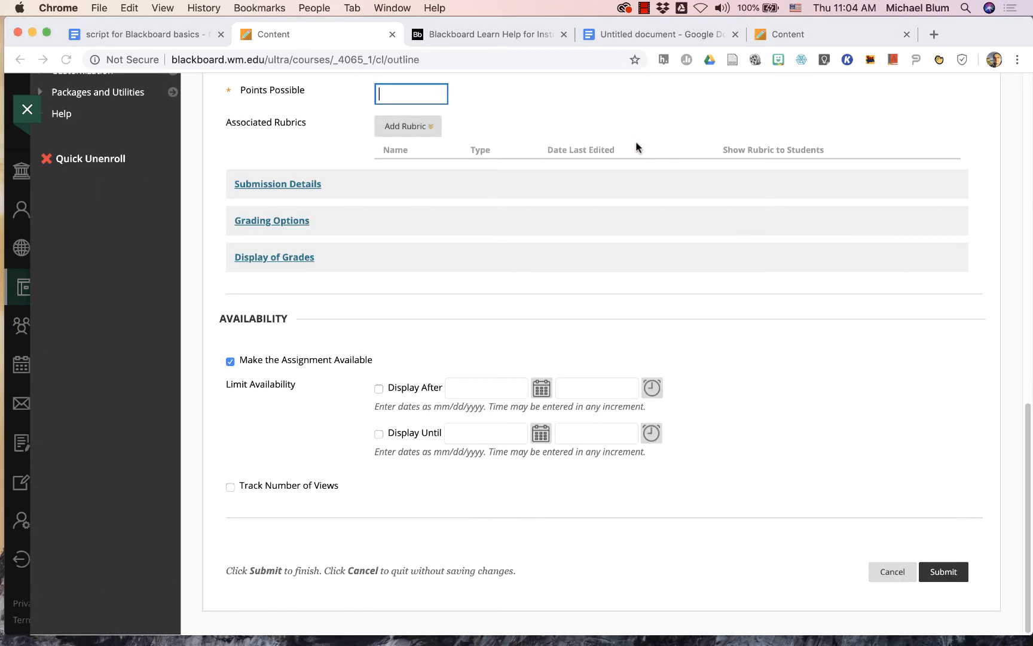
click(408, 93)
text(1)
click(392, 151)
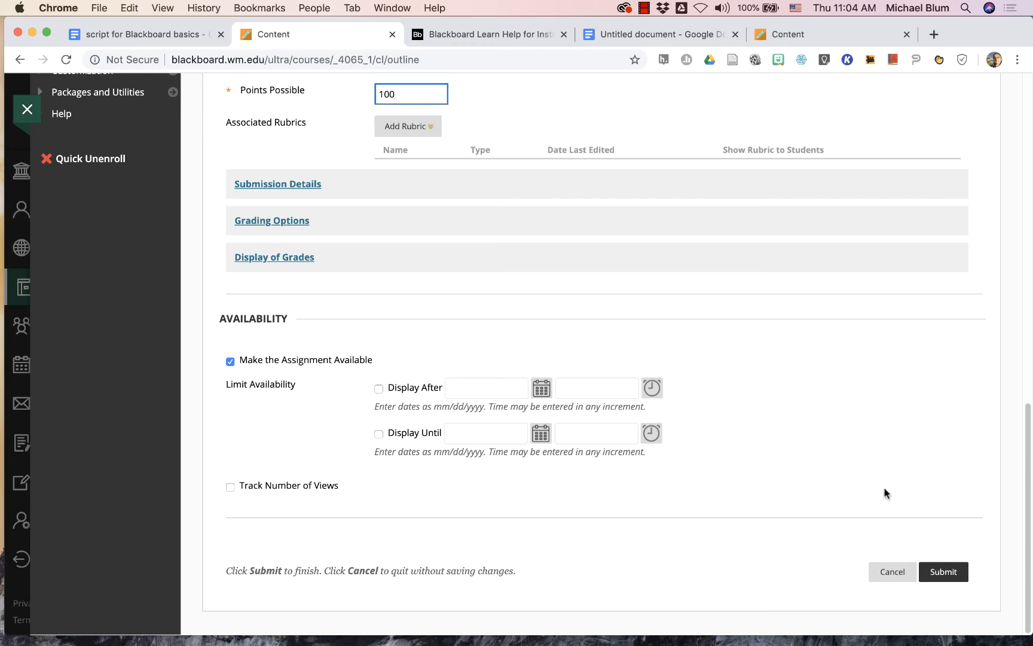
click(944, 574)
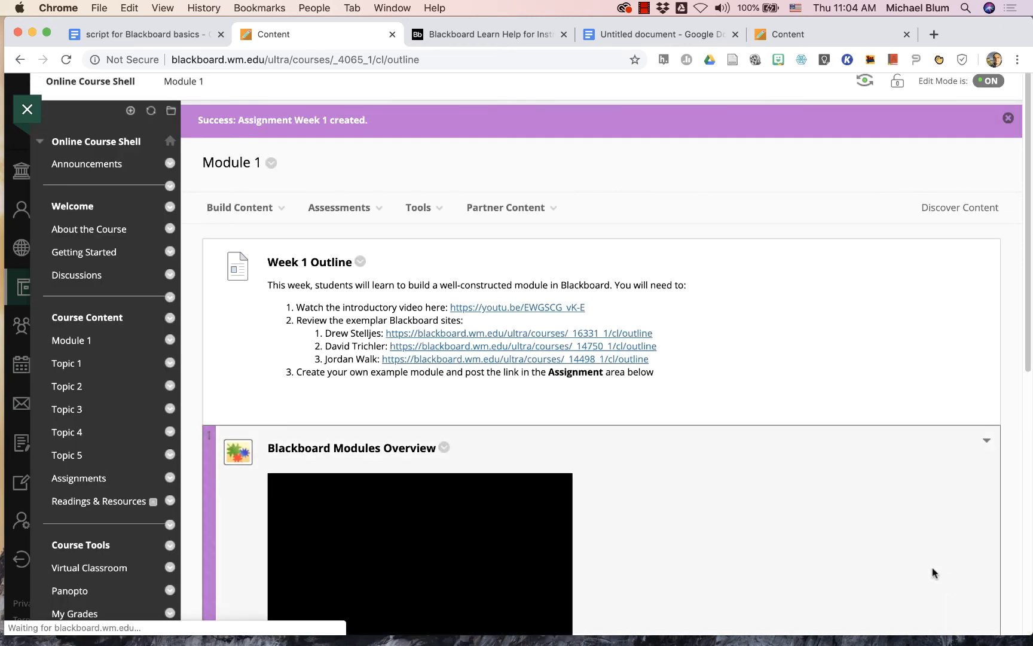
scroll(753, 566, down, 1)
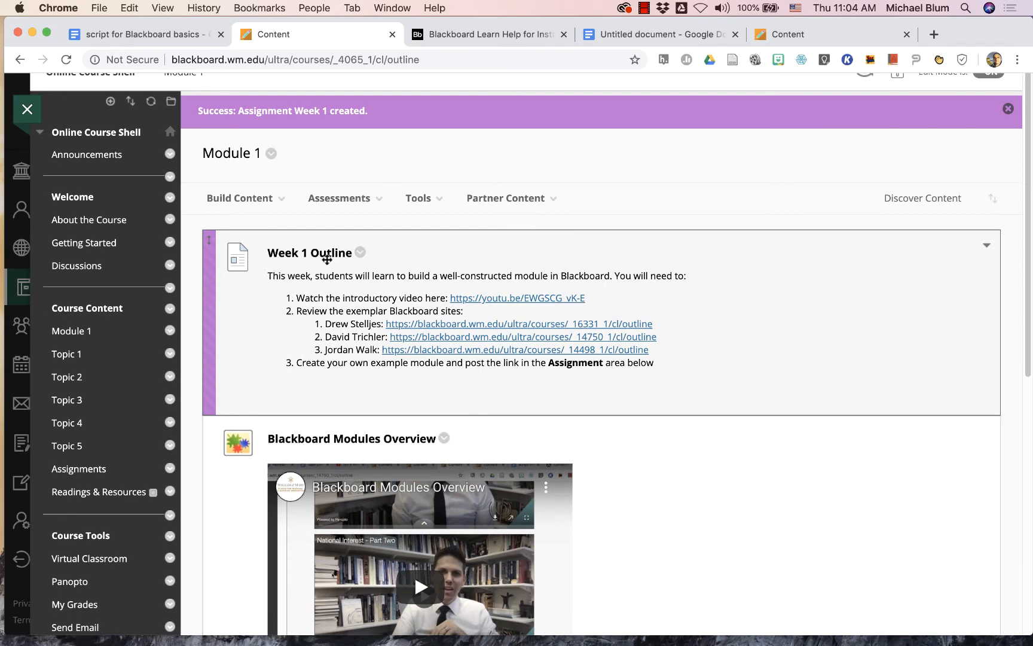
scroll(215, 516, down, 10)
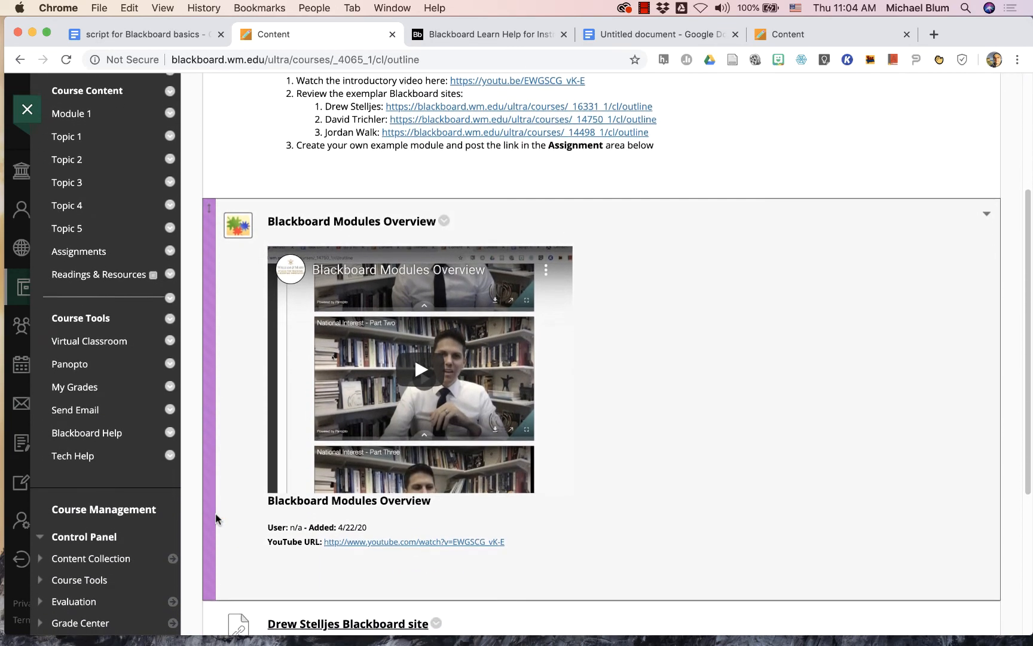
scroll(216, 518, down, 2)
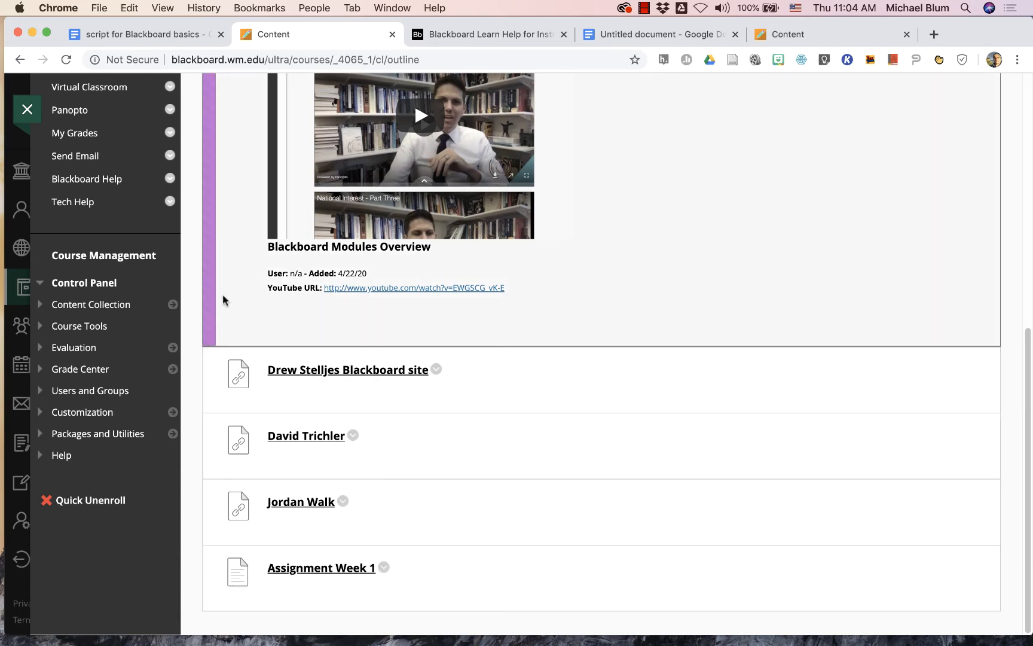
- Rename the embedded YouTube video item in Module 1 as "1. Blackboard Modules Overview" and submit the change
scroll(222, 299, up, 7)
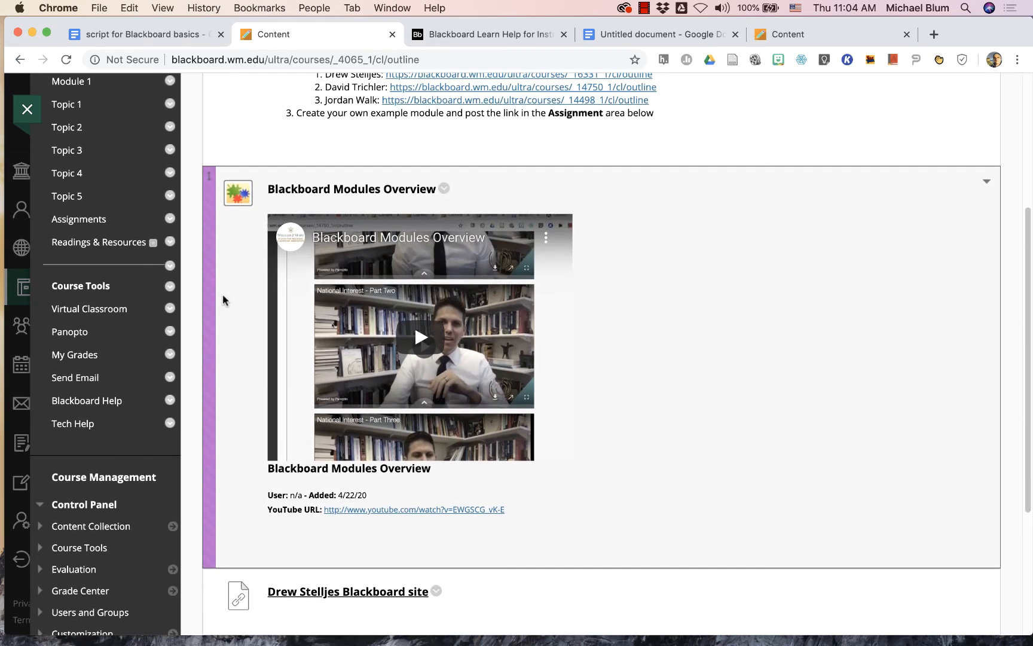
scroll(223, 299, up, 4)
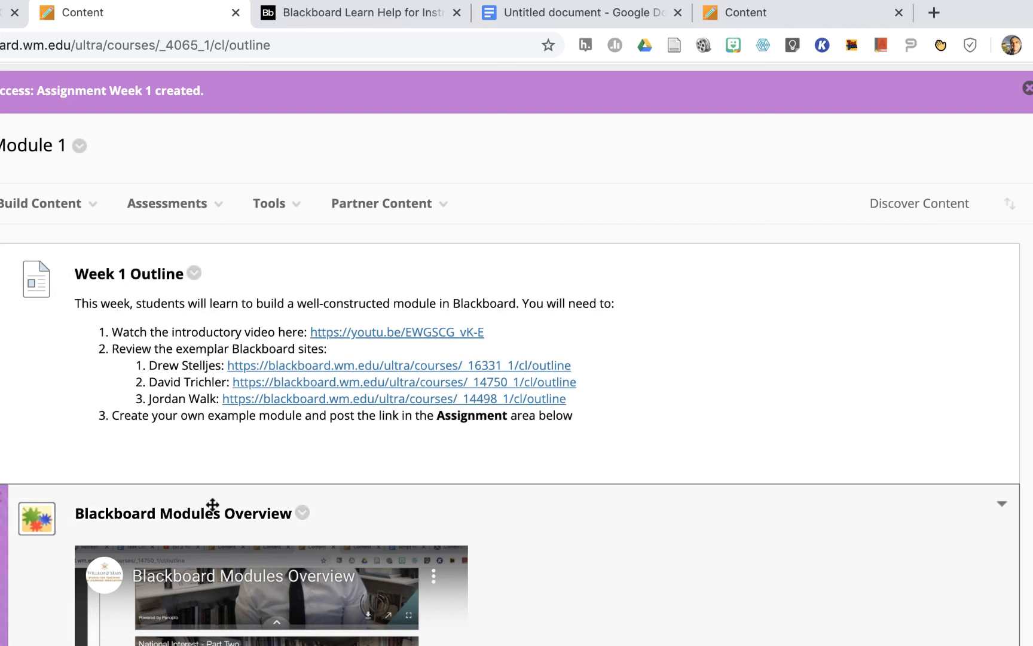
click(303, 516)
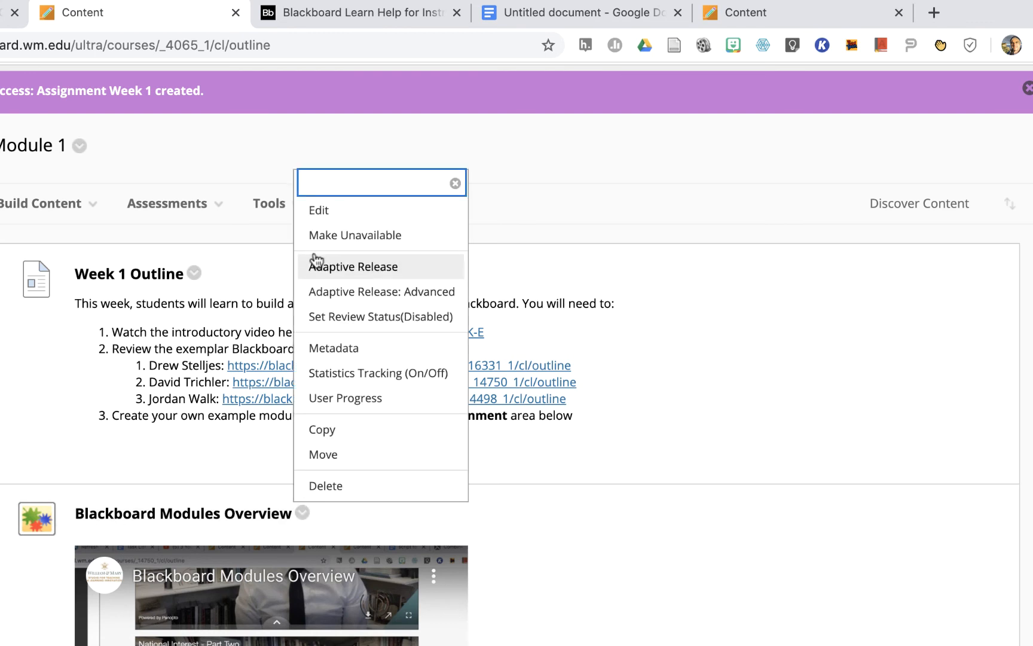
click(314, 217)
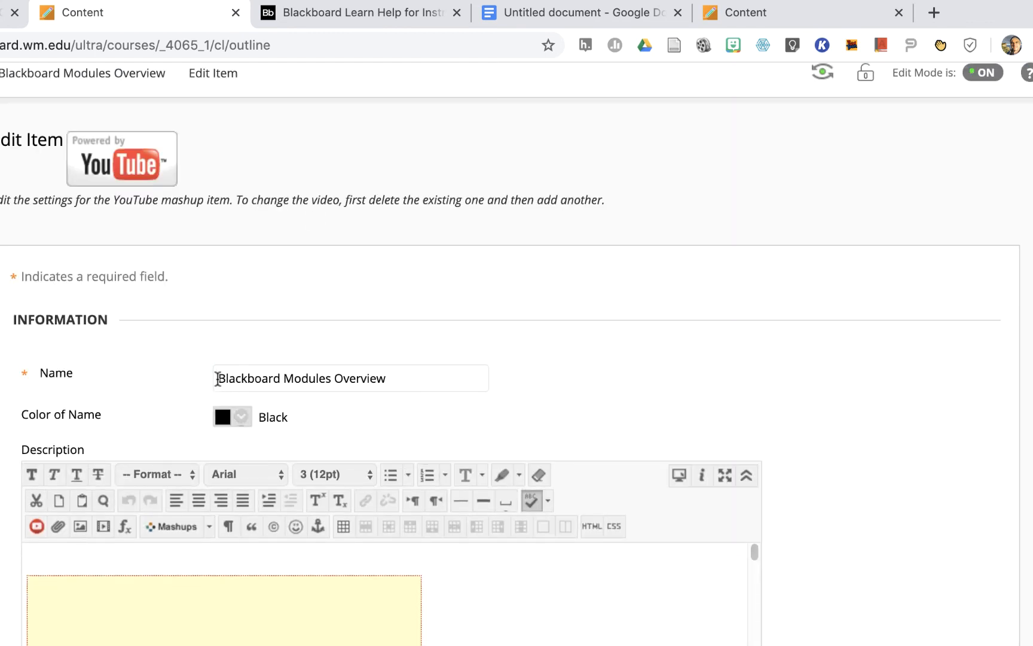
click(216, 378)
text(1)
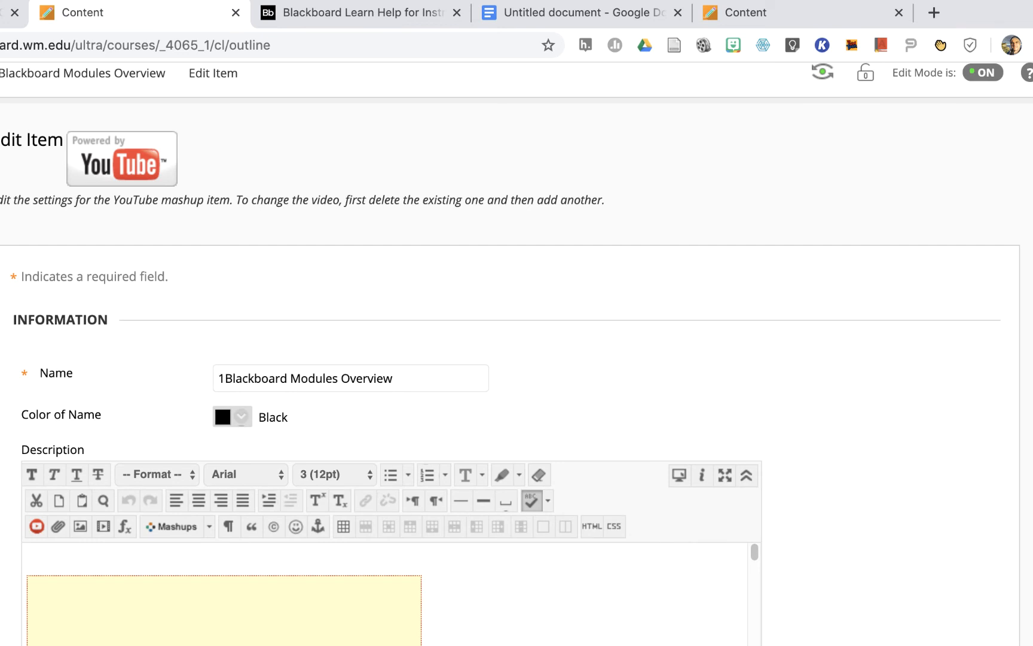
text(.)
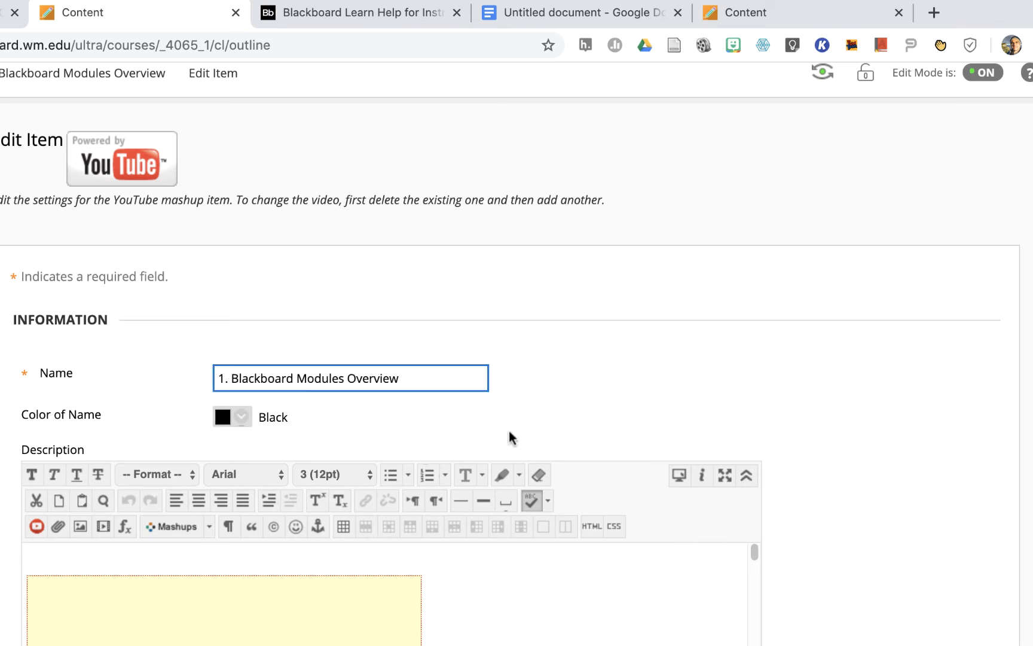
key(Return)
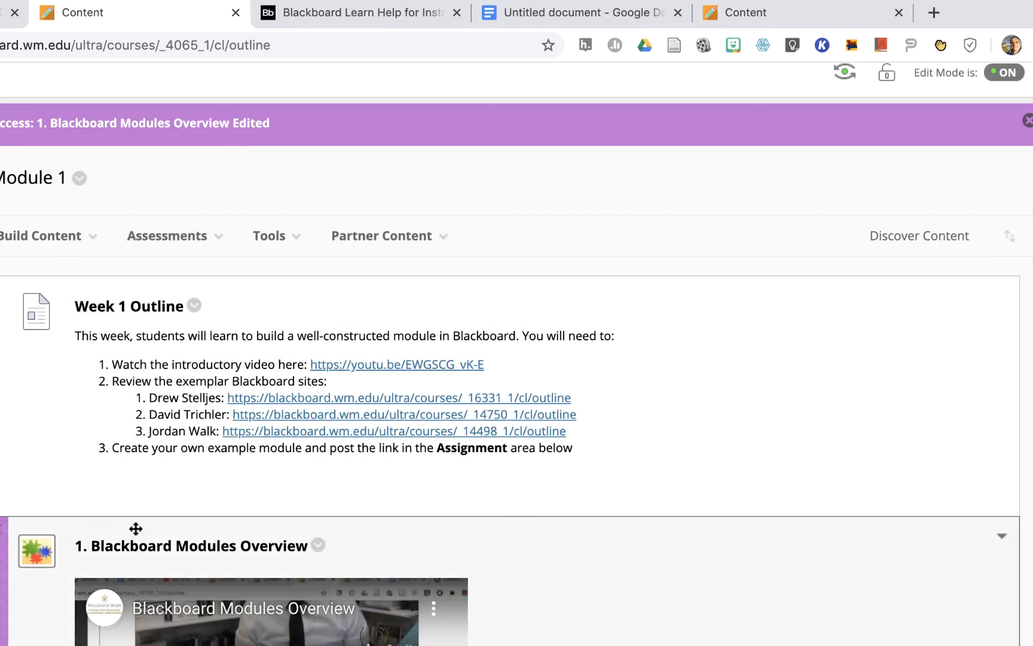
- Insert "Blackboard Modules Overview: " before "Watch the introductory video here" in the Week 1 Outline text and submit the edit
click(194, 306)
click(212, 368)
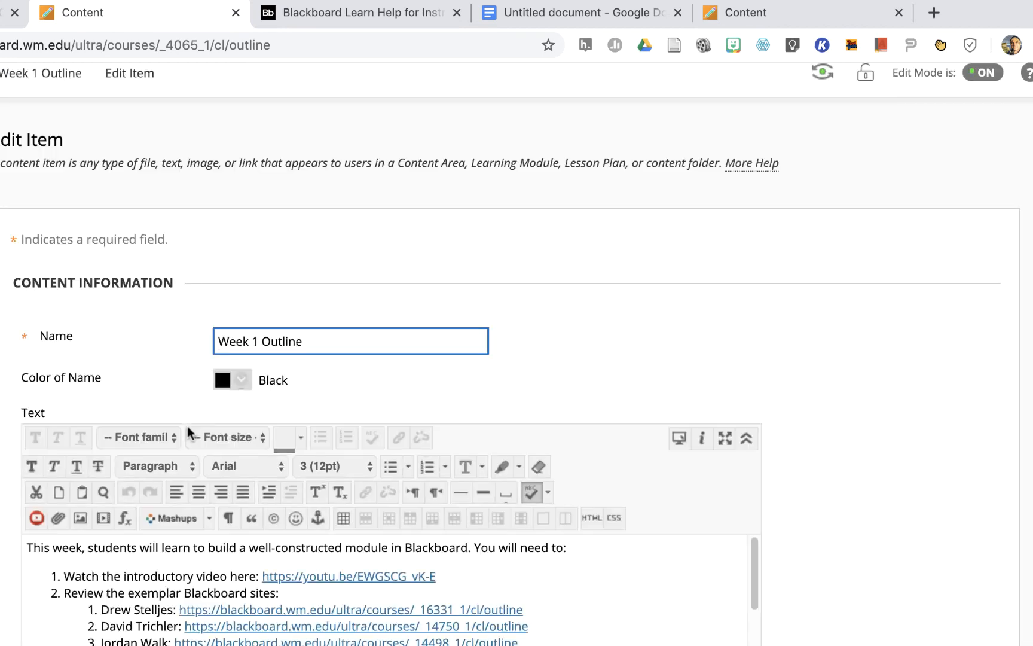
click(62, 547)
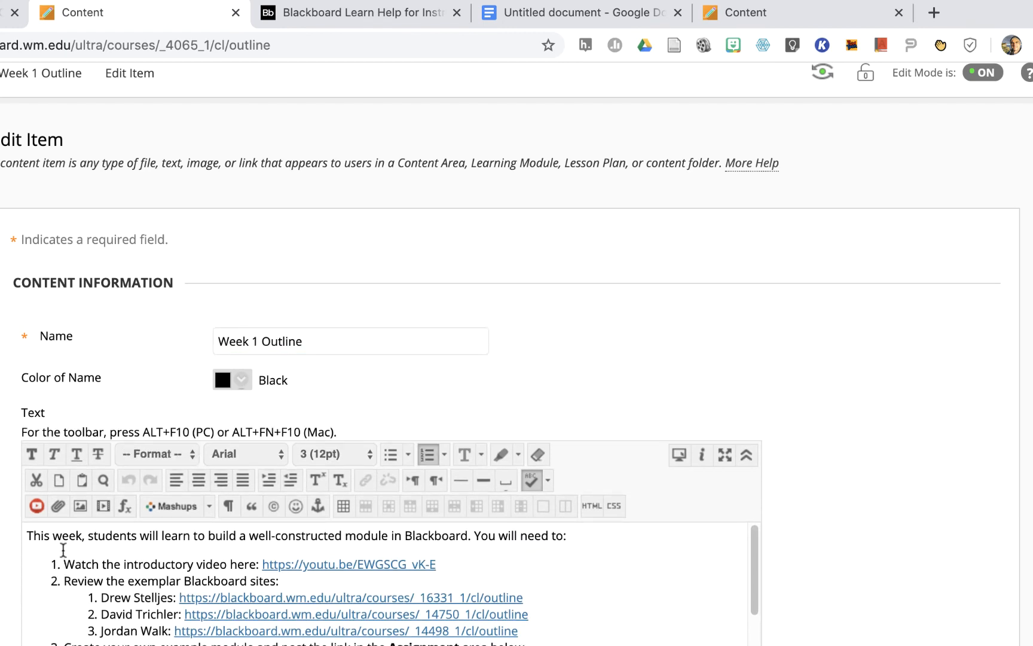
text(Blac)
text(kboard Mod)
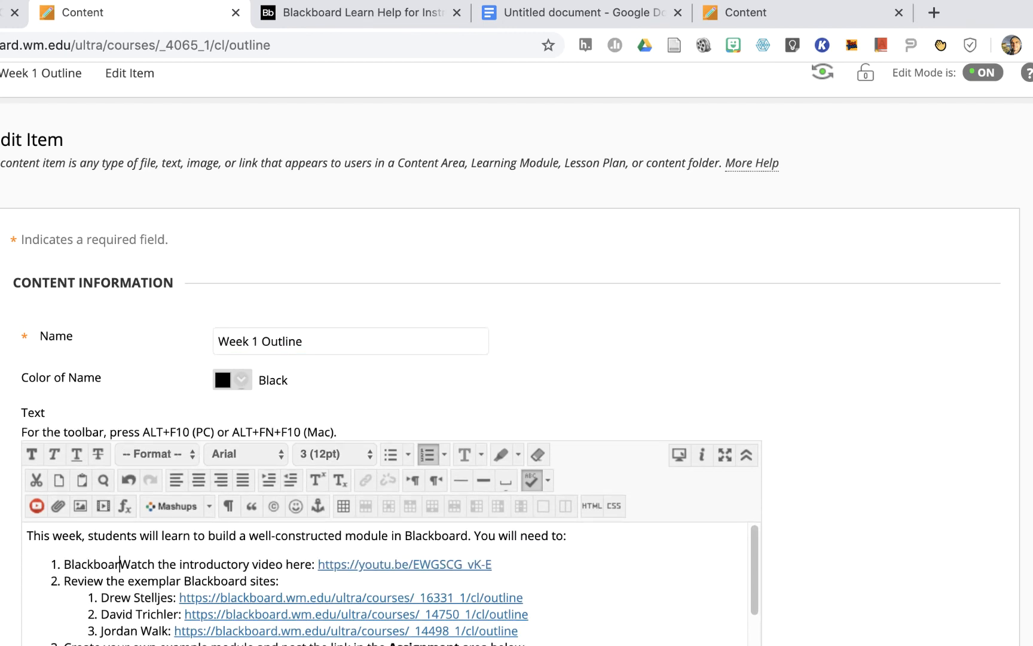
text(ules )
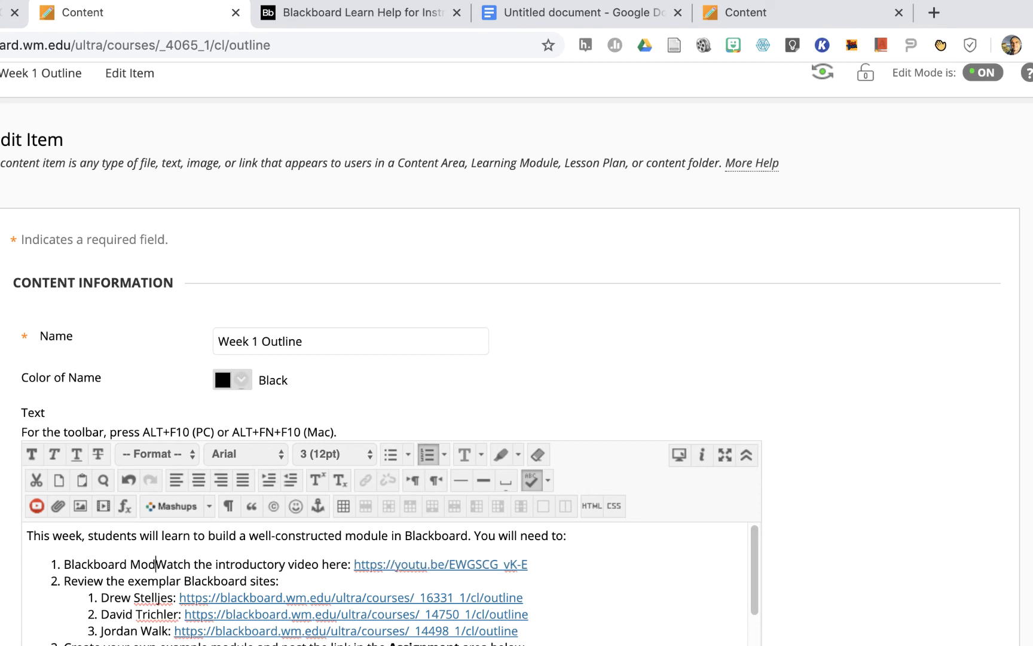
text(Overview)
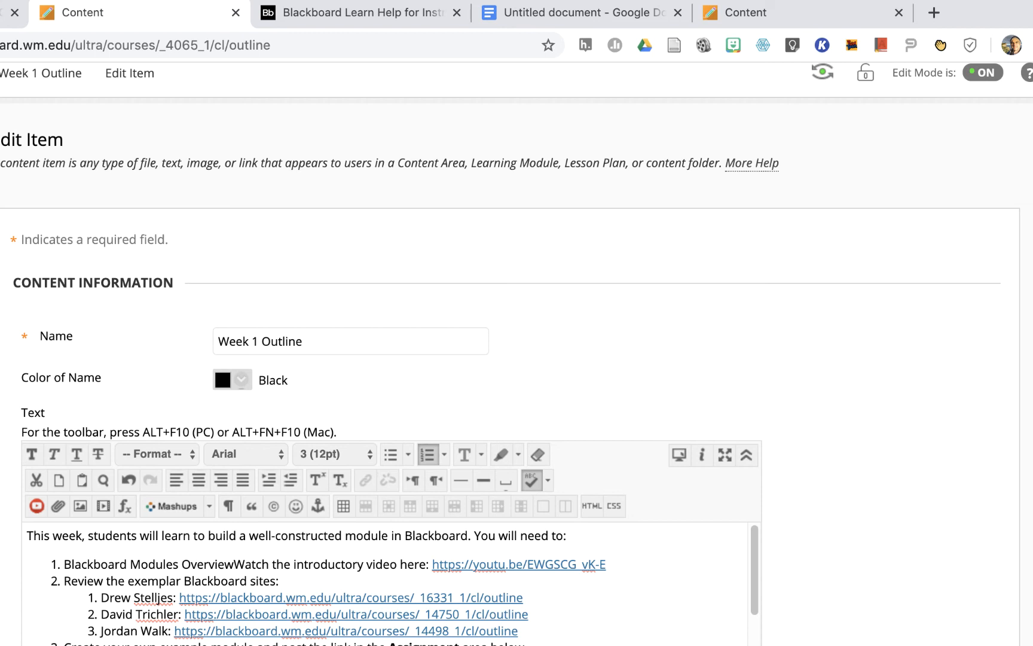
text(:)
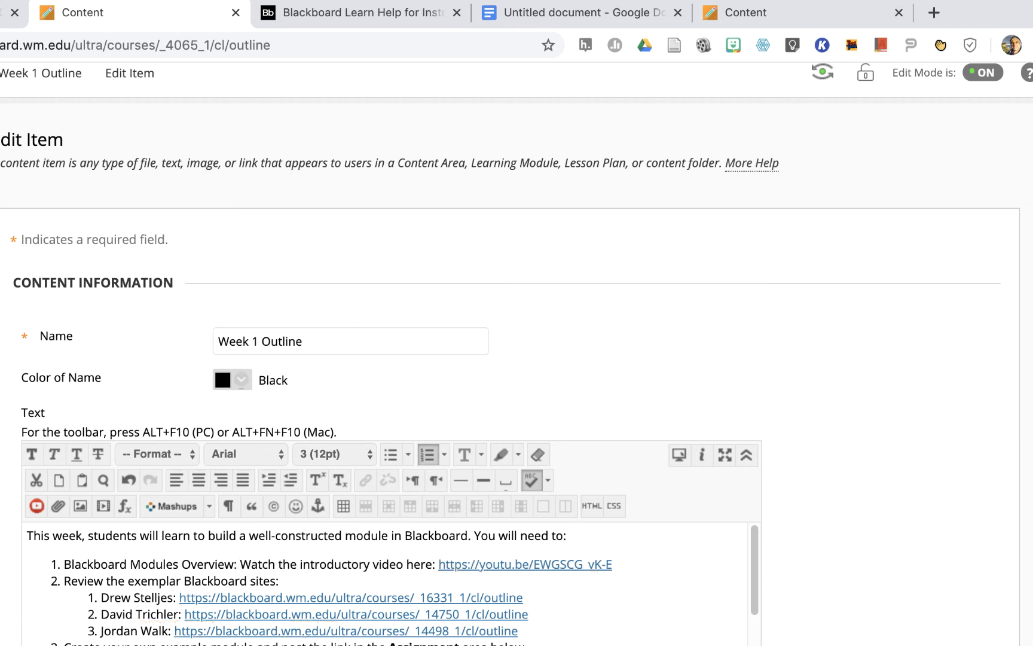
click(845, 605)
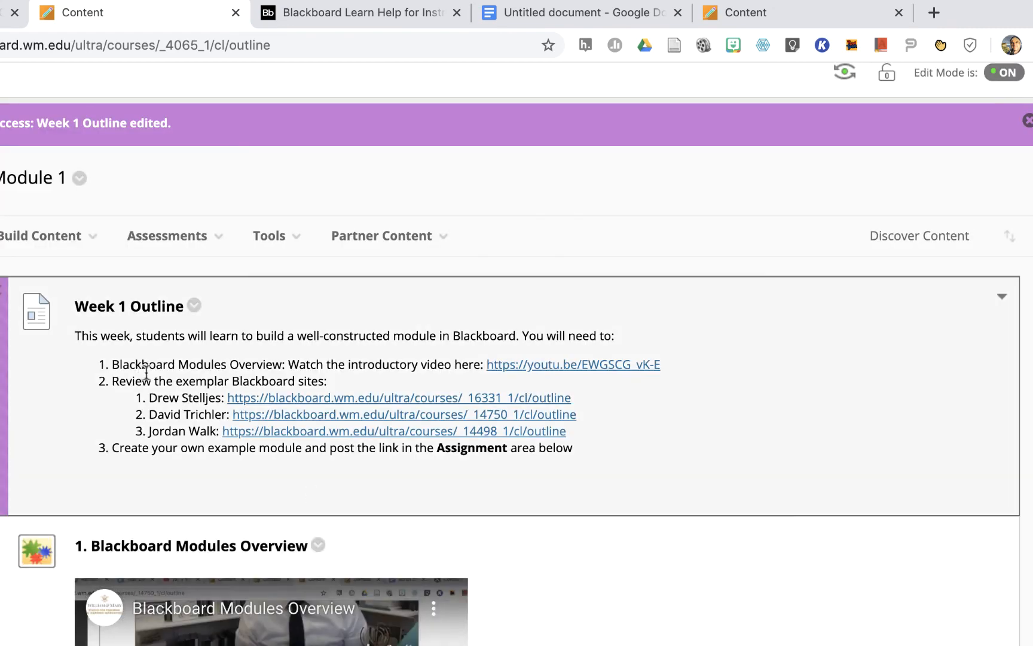
- Highlight the new label in the outline's first list entry and collapse the details of the video item "1. Blackboard Modules Overview"
drag(285, 365, 104, 364)
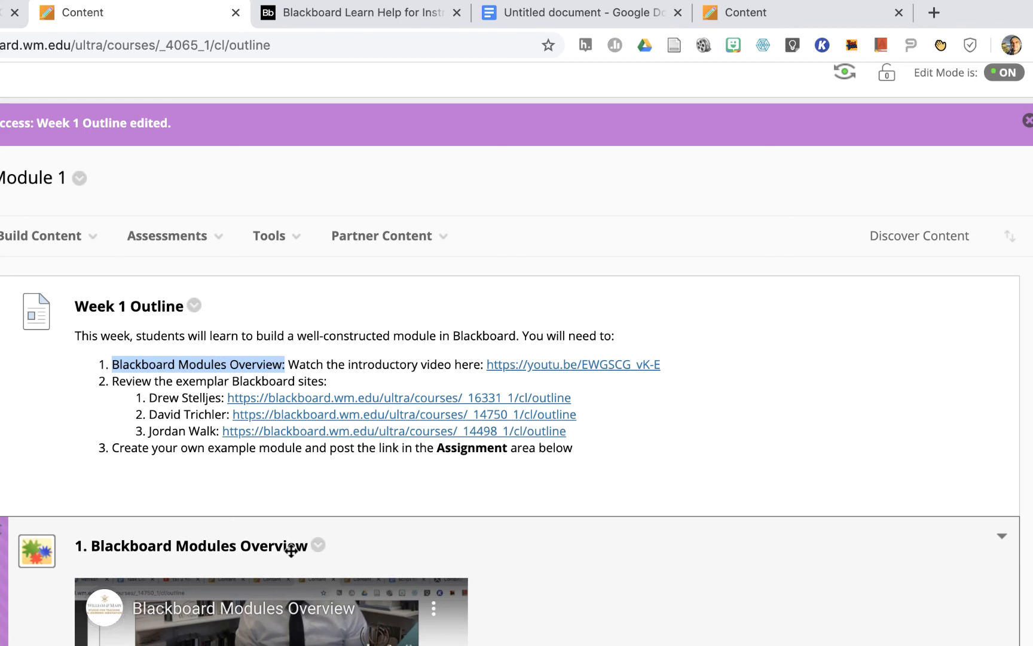
scroll(42, 583, down, 10)
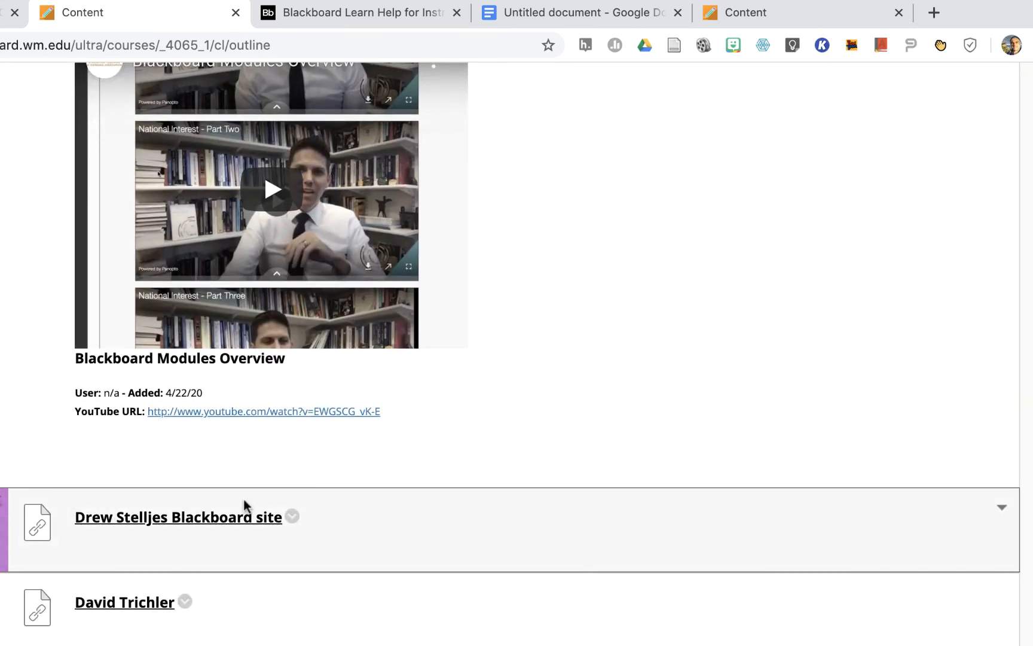
scroll(494, 413, up, 1)
scroll(494, 413, up, 5)
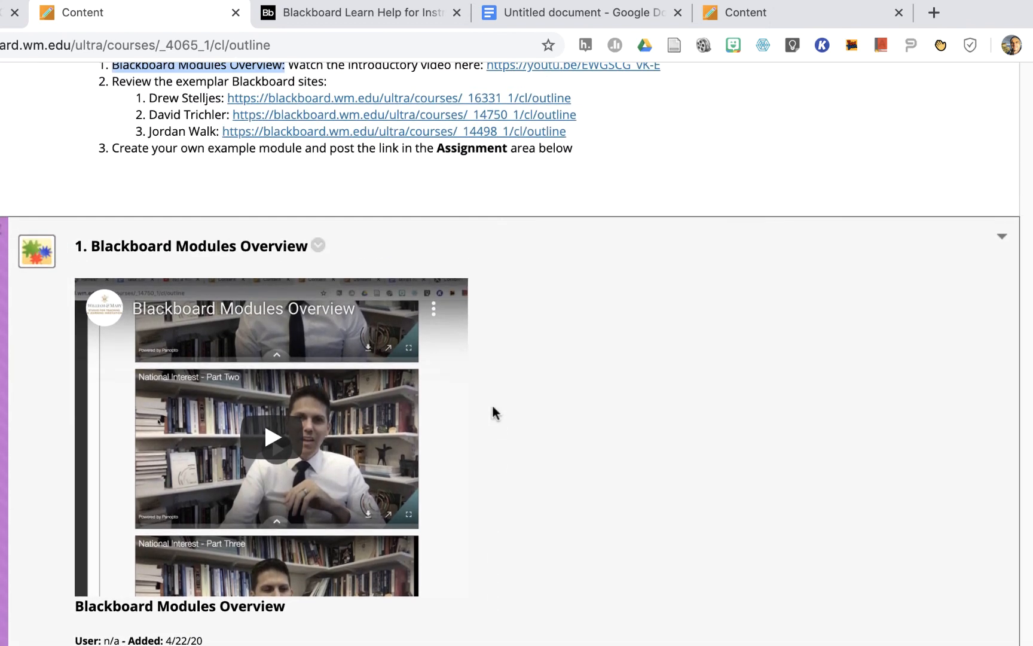
click(1003, 243)
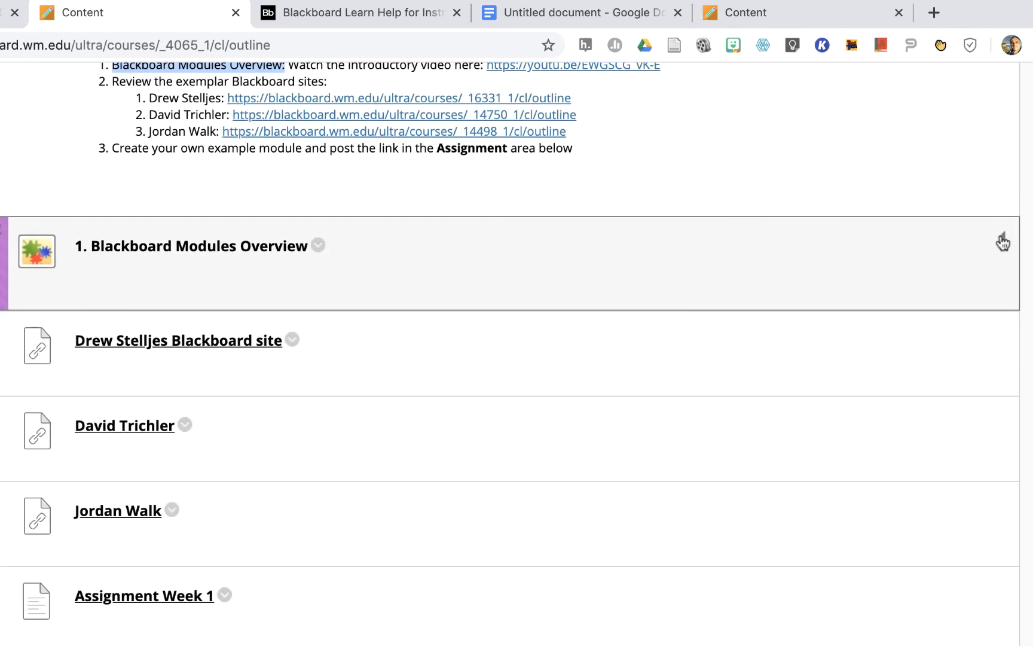
- Prefix the first exemplar web link's name with "2.1: " and submit the change
scroll(373, 284, up, 3)
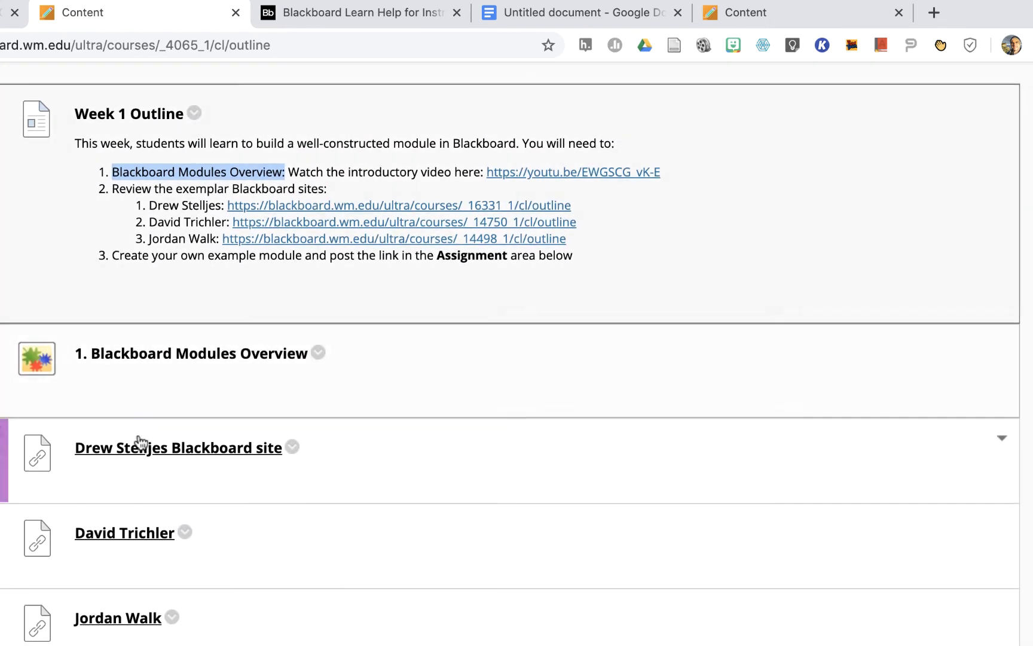
click(292, 449)
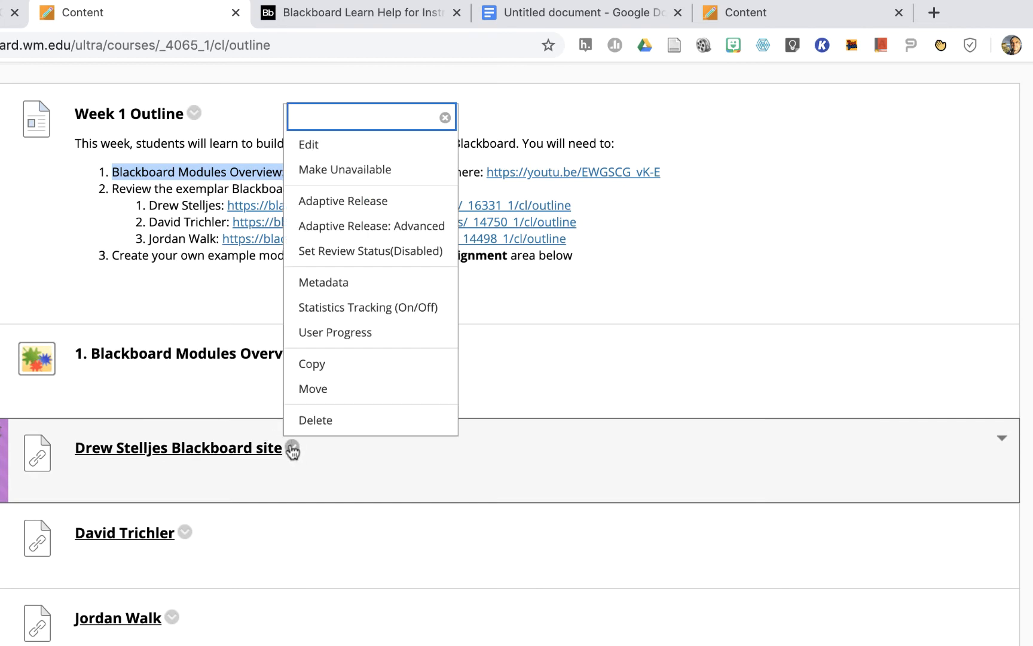
click(315, 149)
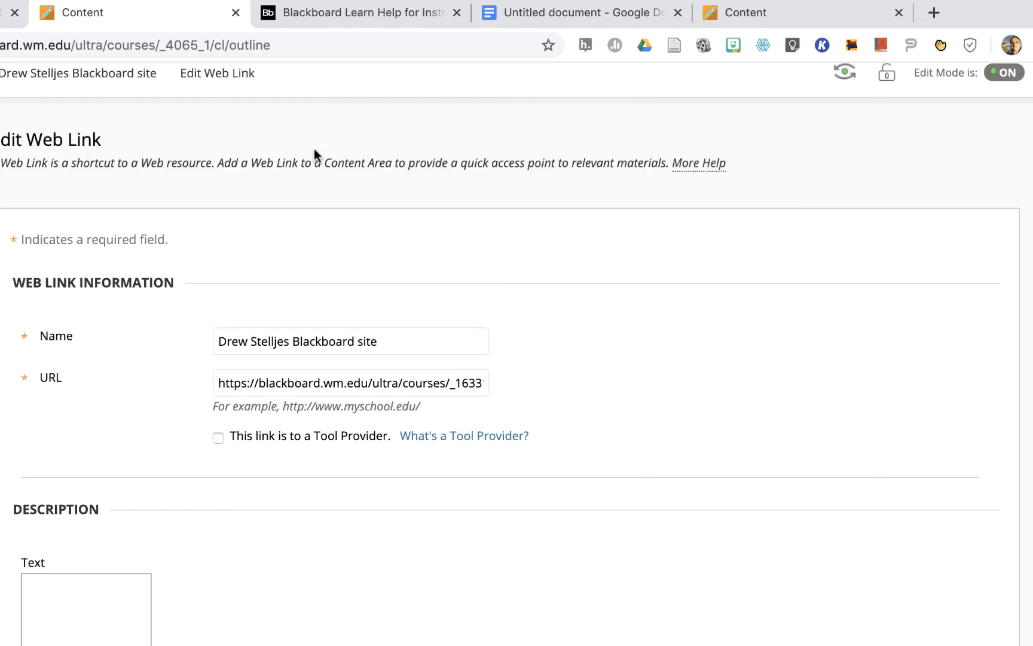
click(219, 342)
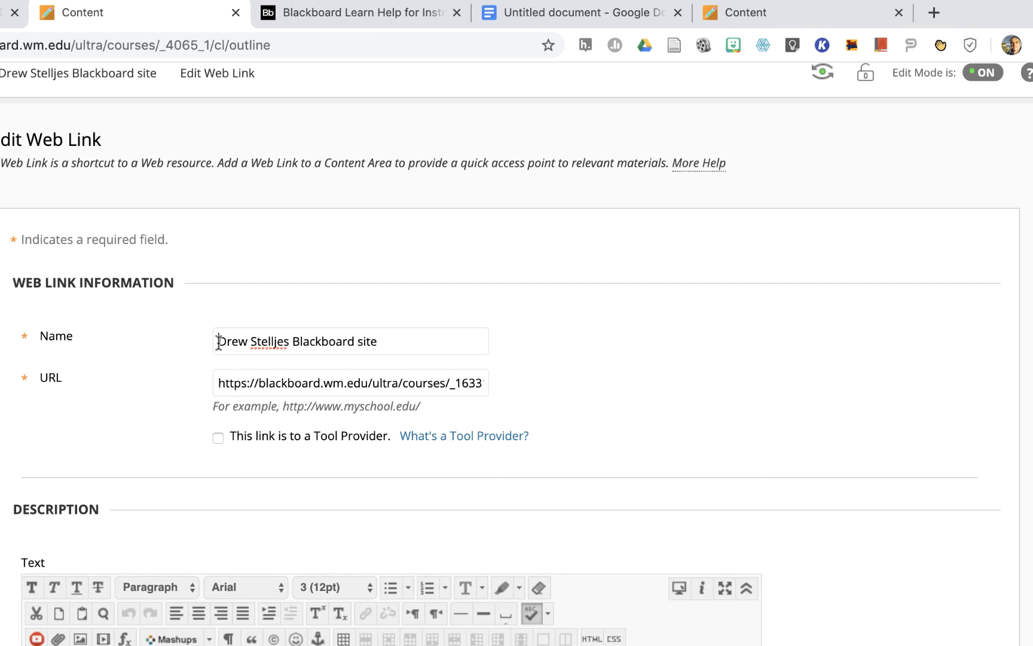
text(2.1)
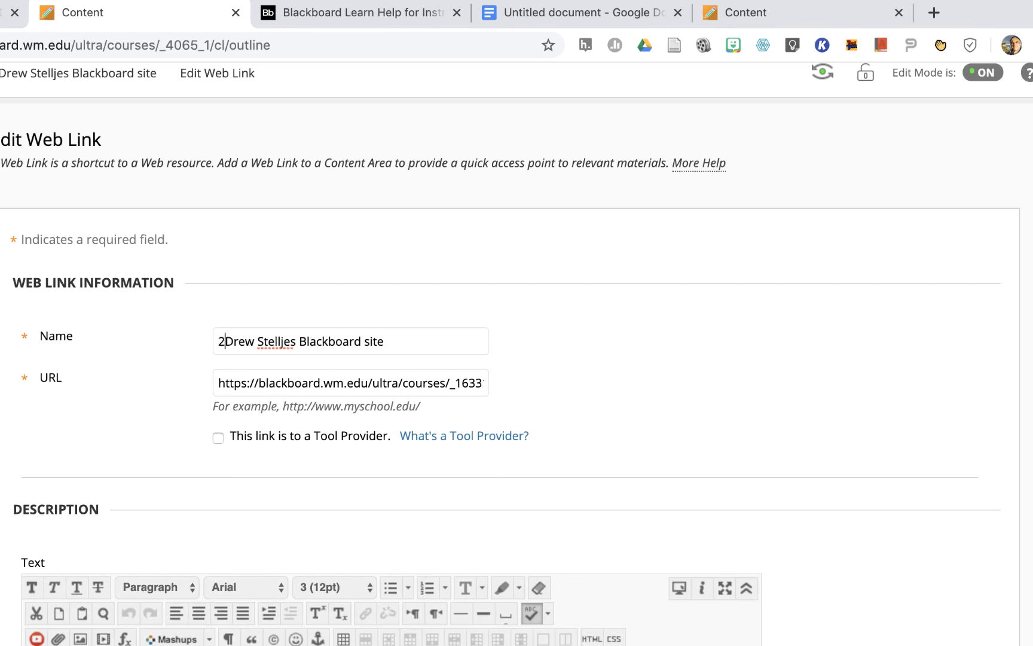
text(:)
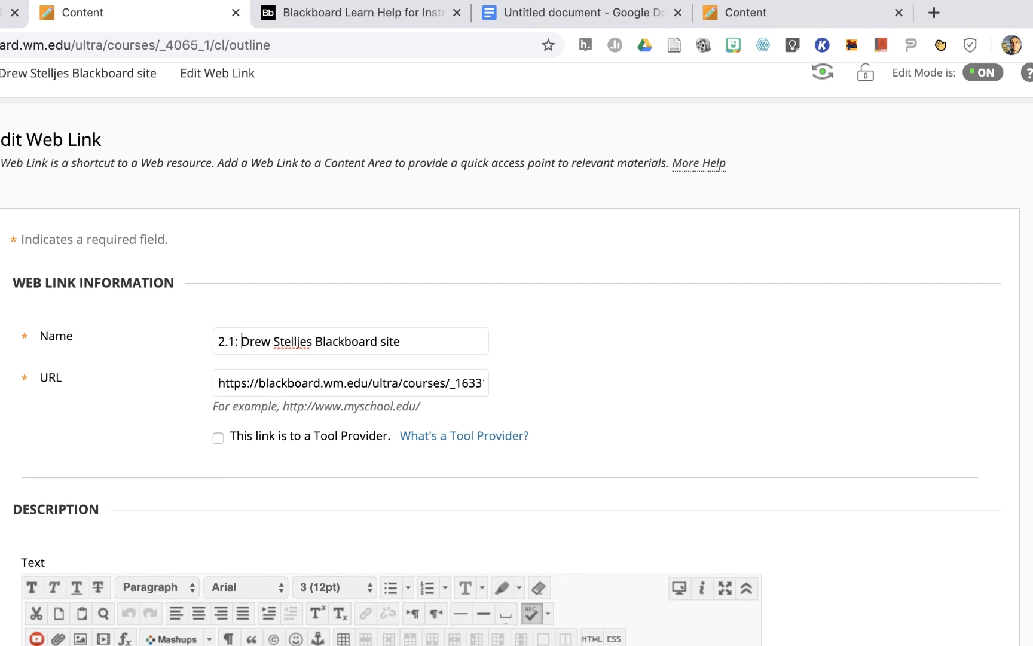
key(Return)
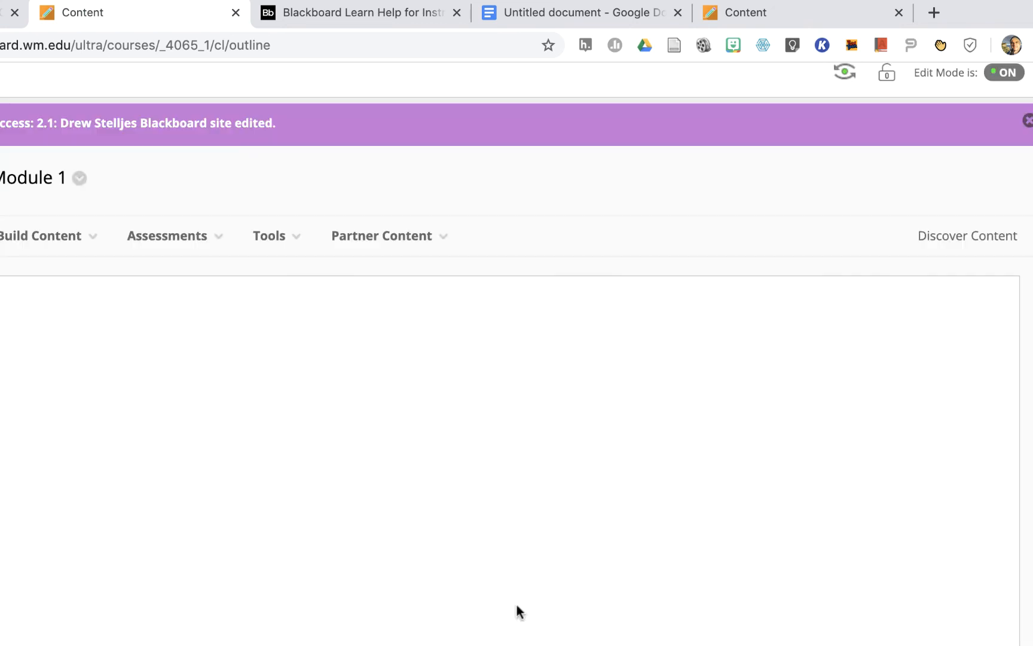
- Edit the second exemplar web link's name to begin with "2.2: " and end with "'s Blackboard site", and submit it
scroll(194, 634, down, 3)
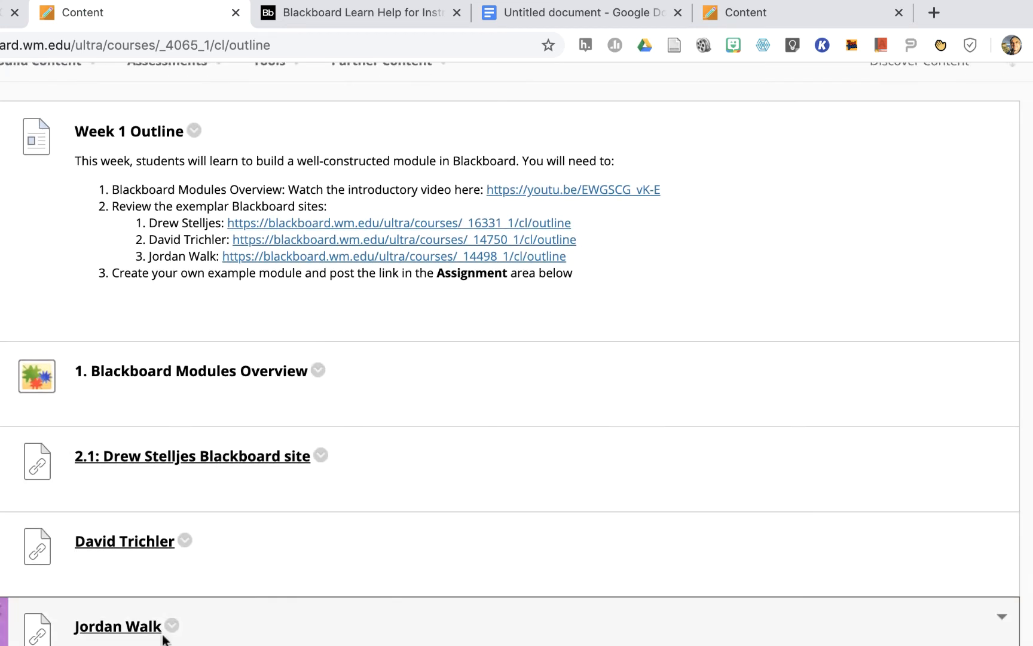
click(184, 542)
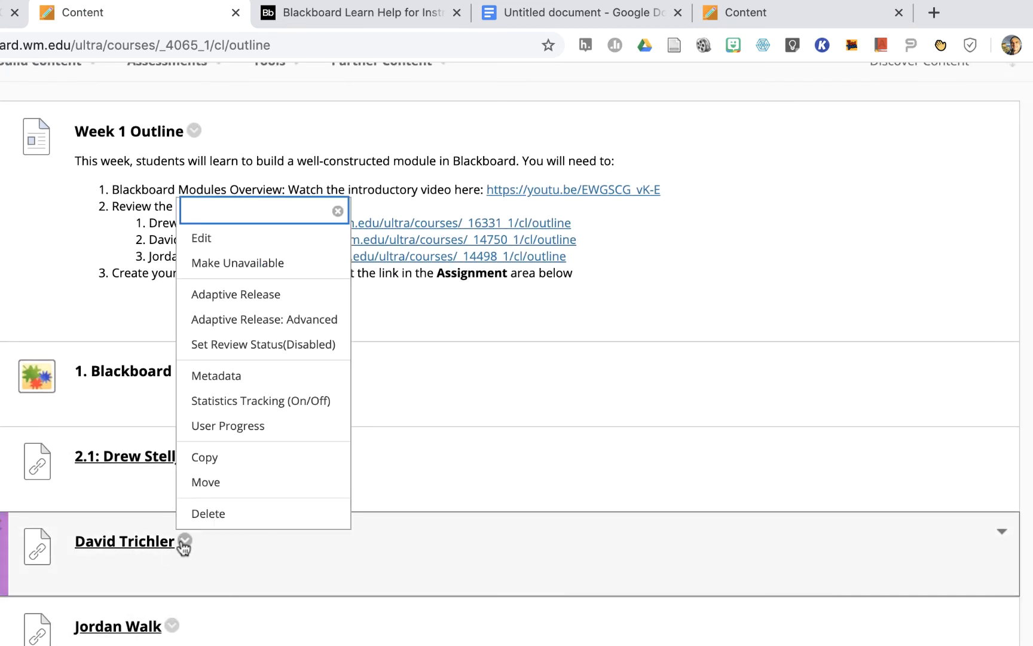
click(201, 238)
click(220, 347)
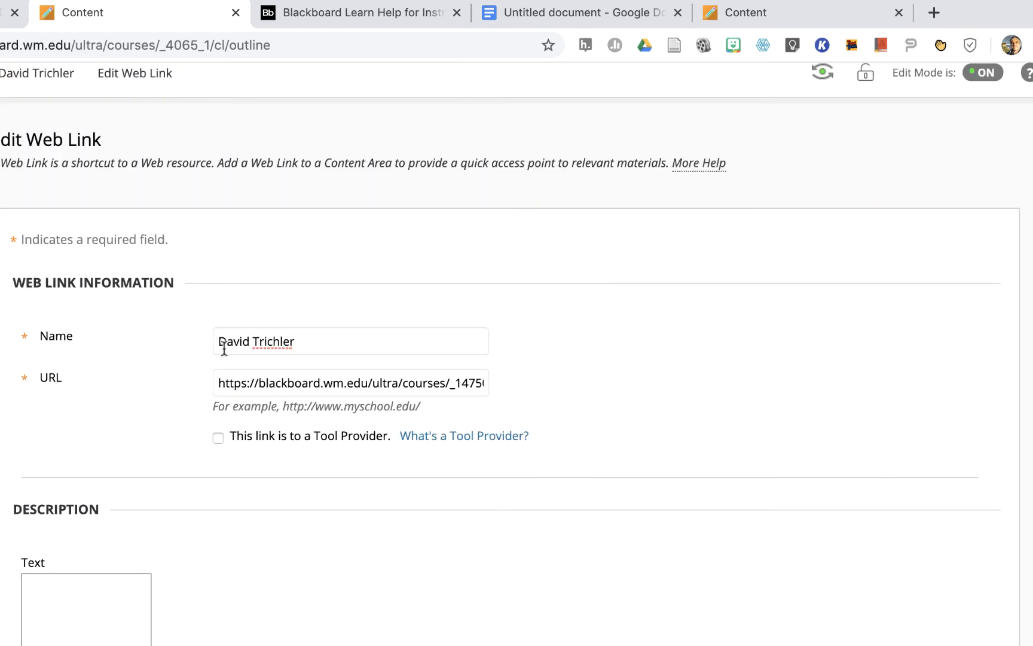
text(2.2:)
click(339, 342)
text('s Blackboard site)
key(Return)
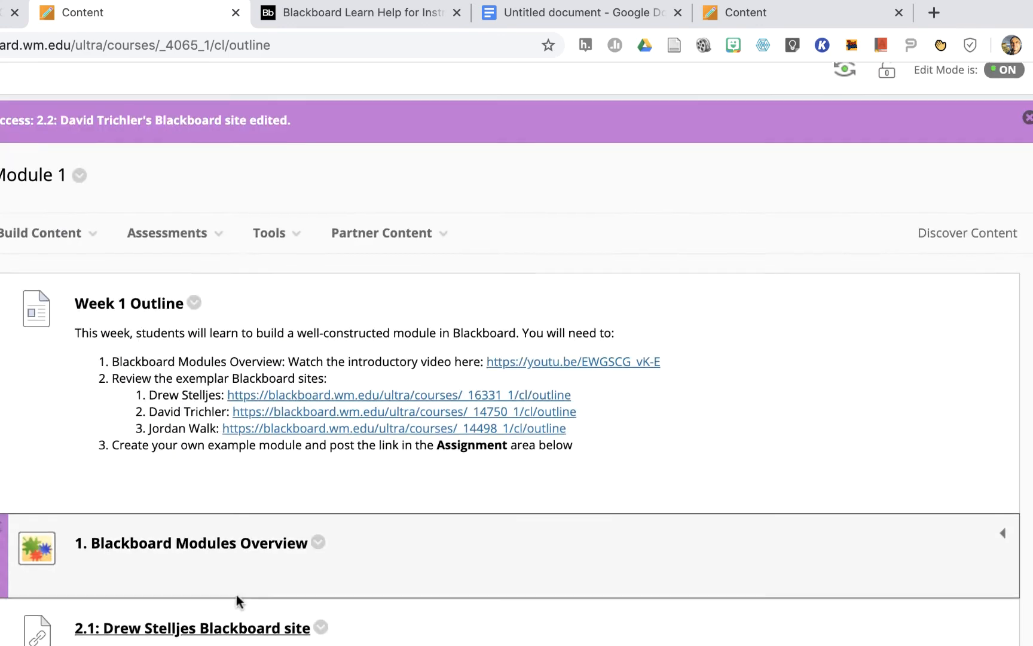
- Edit the third exemplar web link's name to begin with "2.3: " and end with "Blackboard site", and submit it
scroll(237, 602, down, 5)
click(173, 501)
click(190, 199)
click(221, 341)
click(338, 341)
text(Blackboard site)
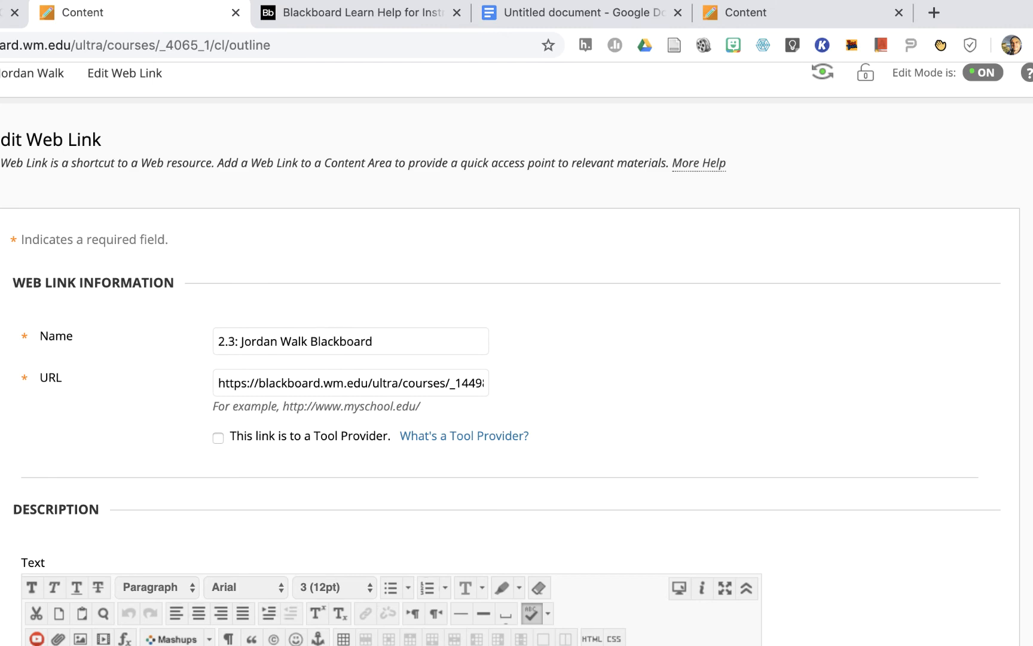
key(Return)
- Rename the Module 1 assignment as "3: Assignment Week 1", submit it and review the numbered content list
scroll(607, 593, down, 6)
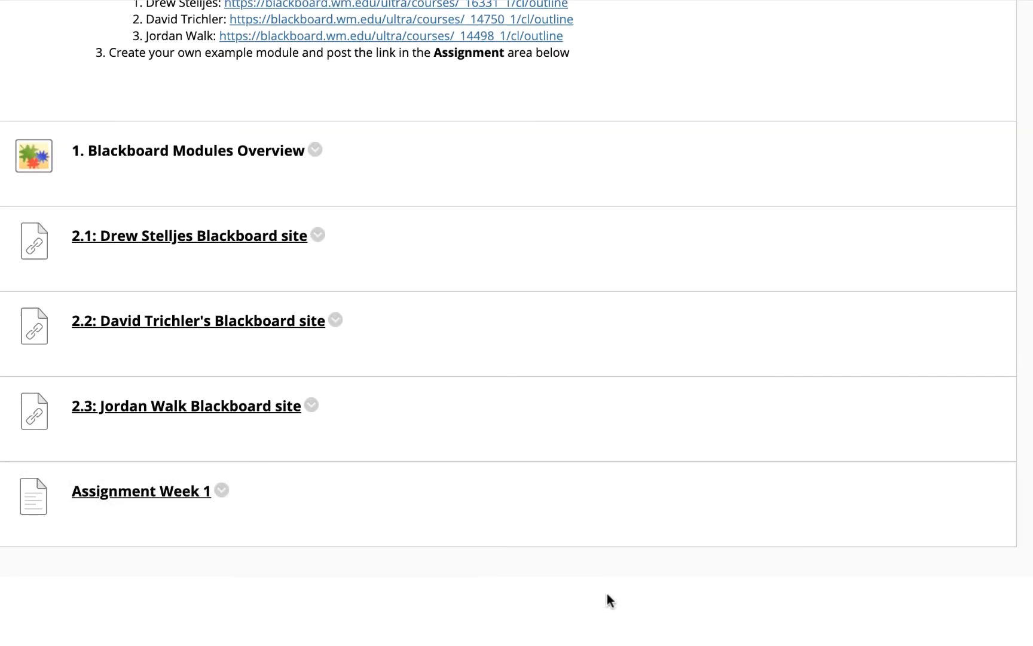
scroll(203, 491, up, 4)
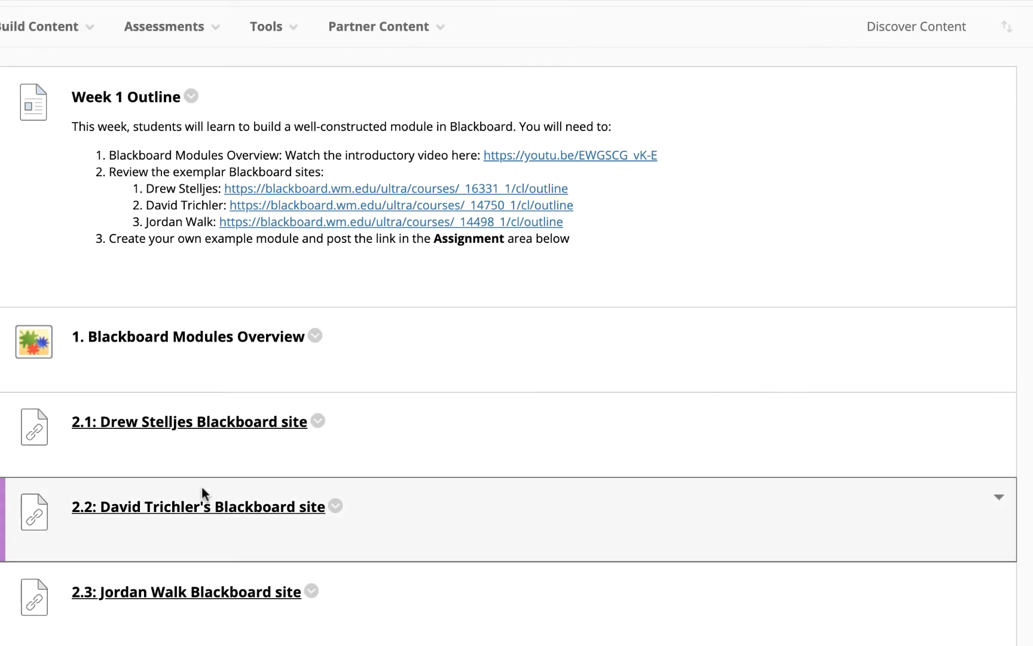
scroll(202, 487, down, 3)
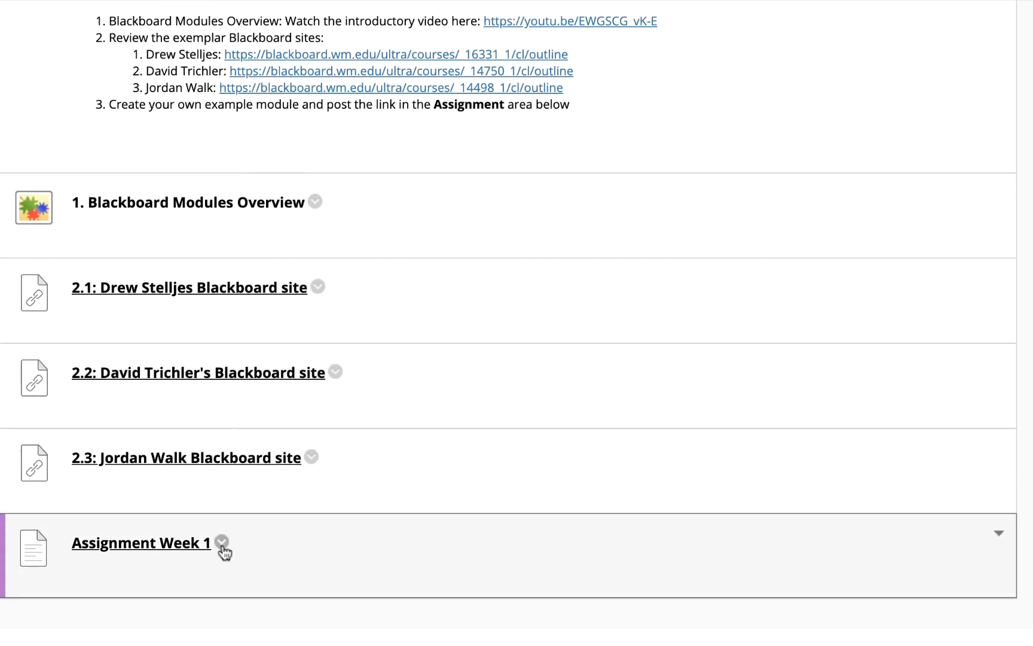
click(222, 543)
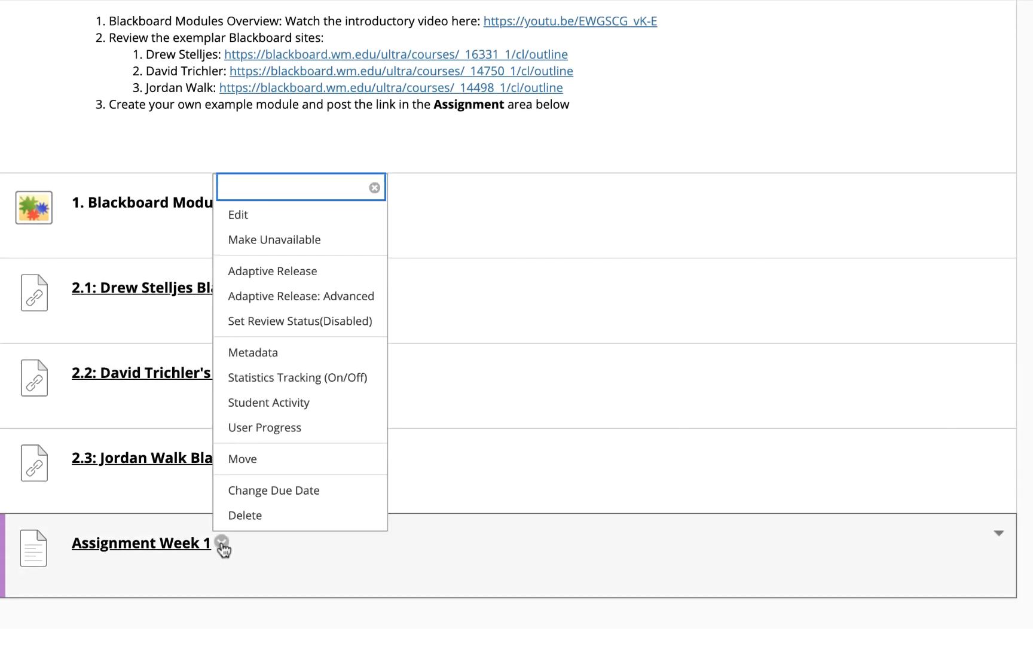
click(238, 216)
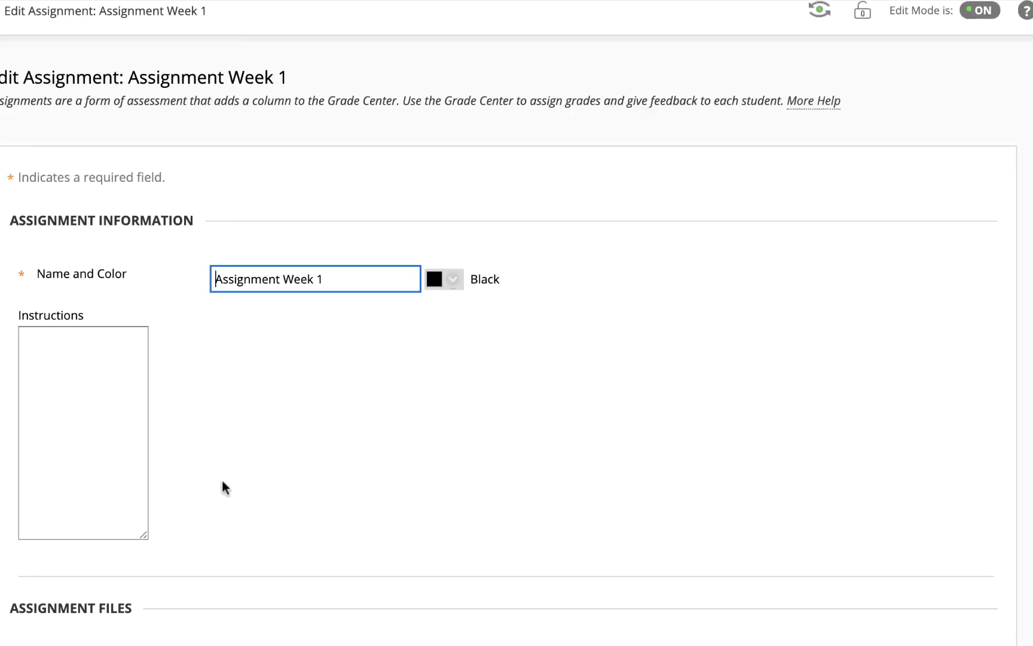
text(3)
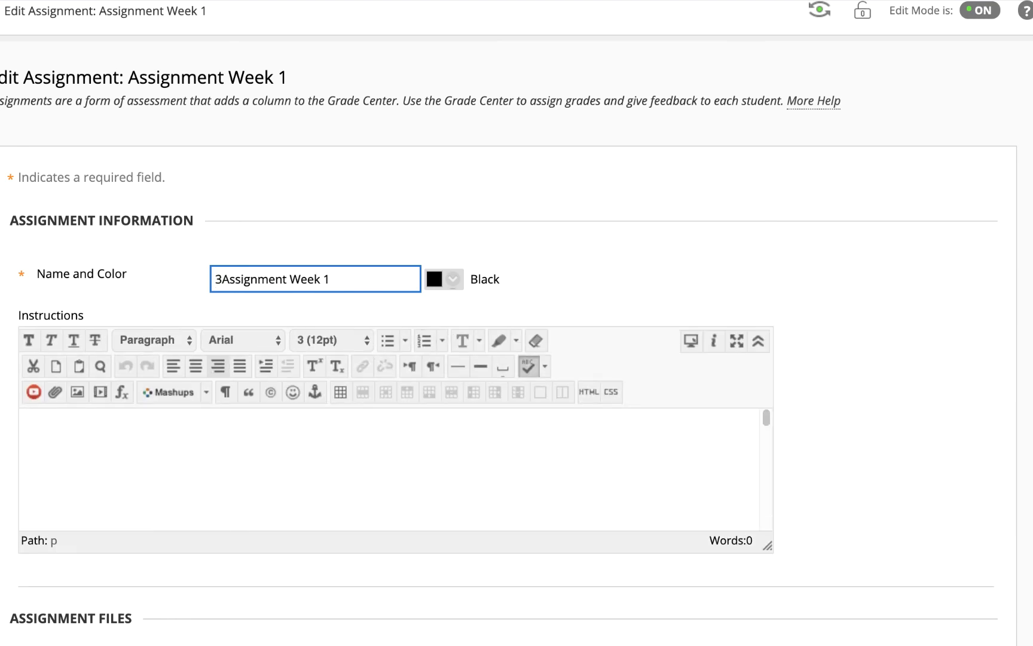
text(:)
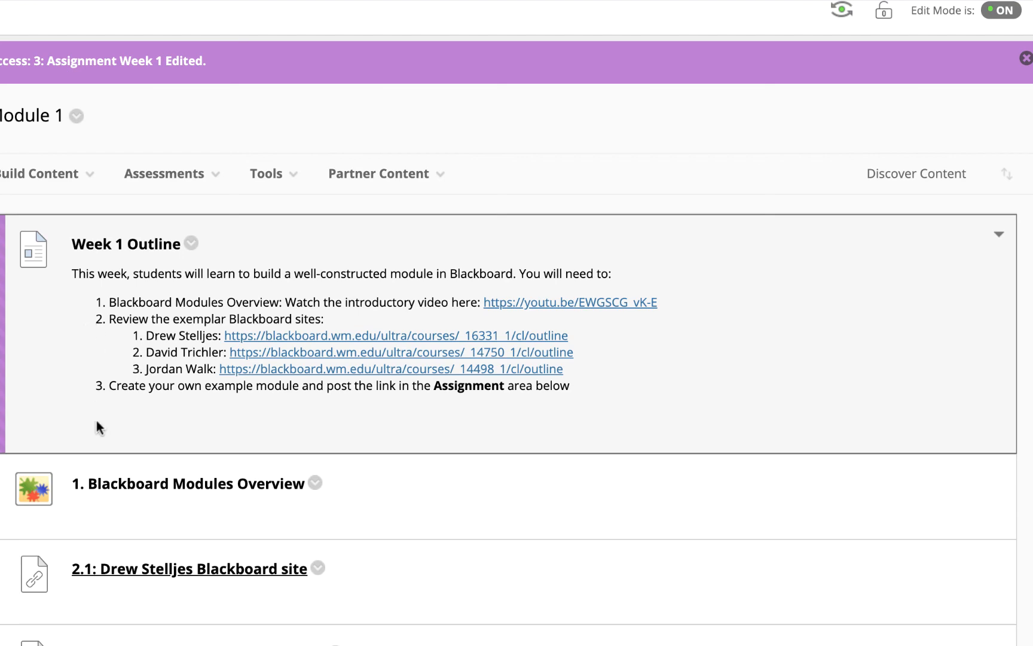
scroll(118, 536, down, 5)
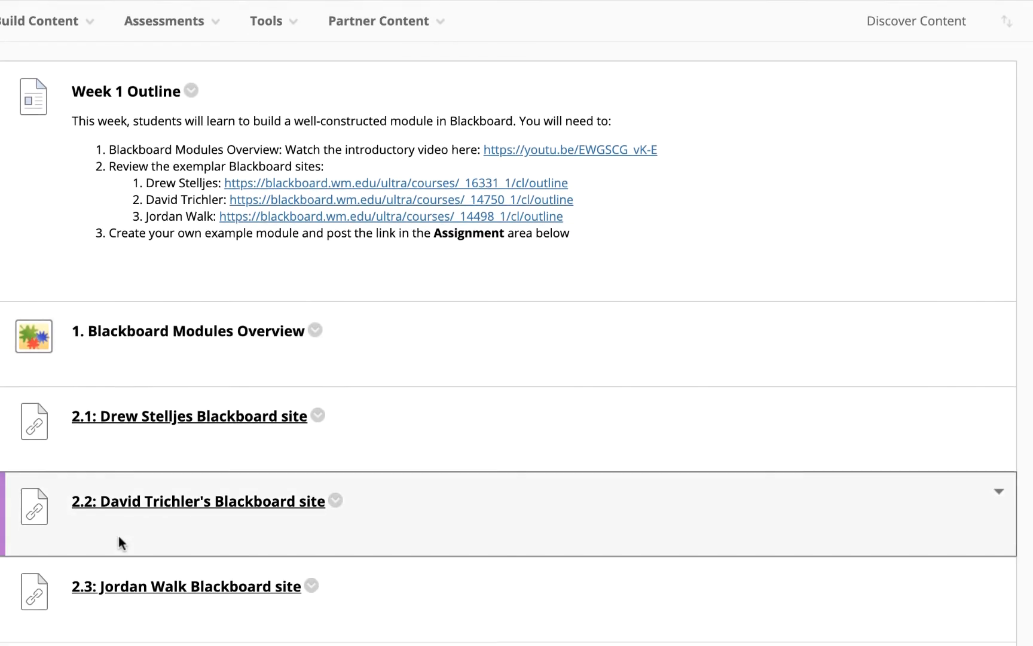
scroll(119, 535, down, 2)
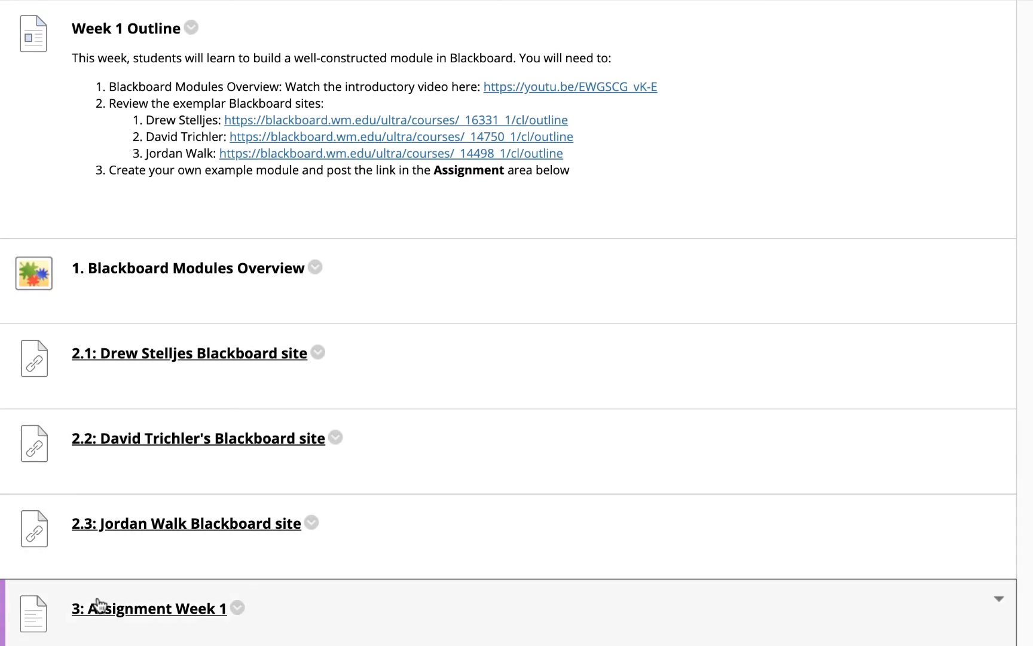